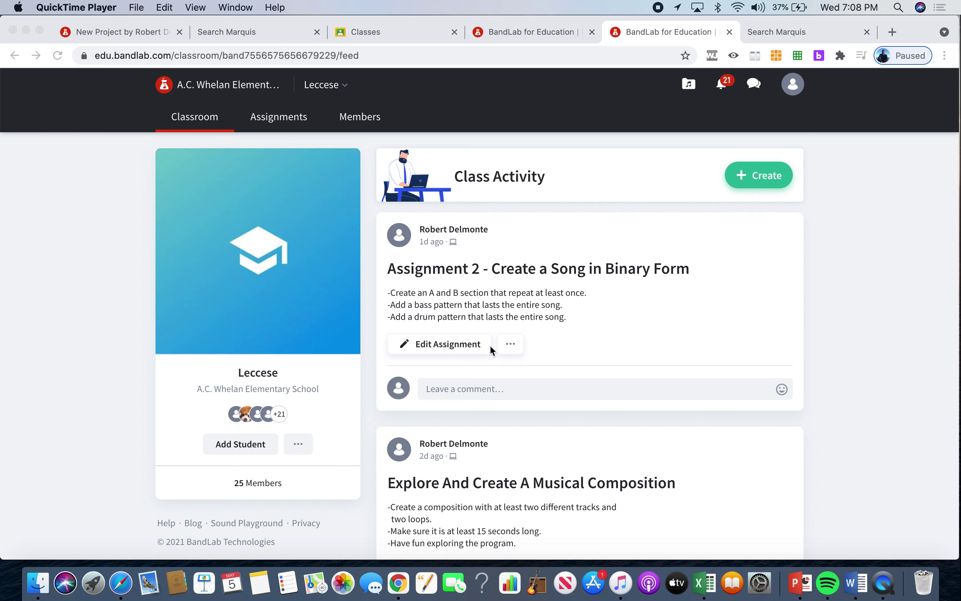
Correct "repeat" to "repeats" in the first instruction line of Assignment 2 and save the assignment
left_click(507, 344)
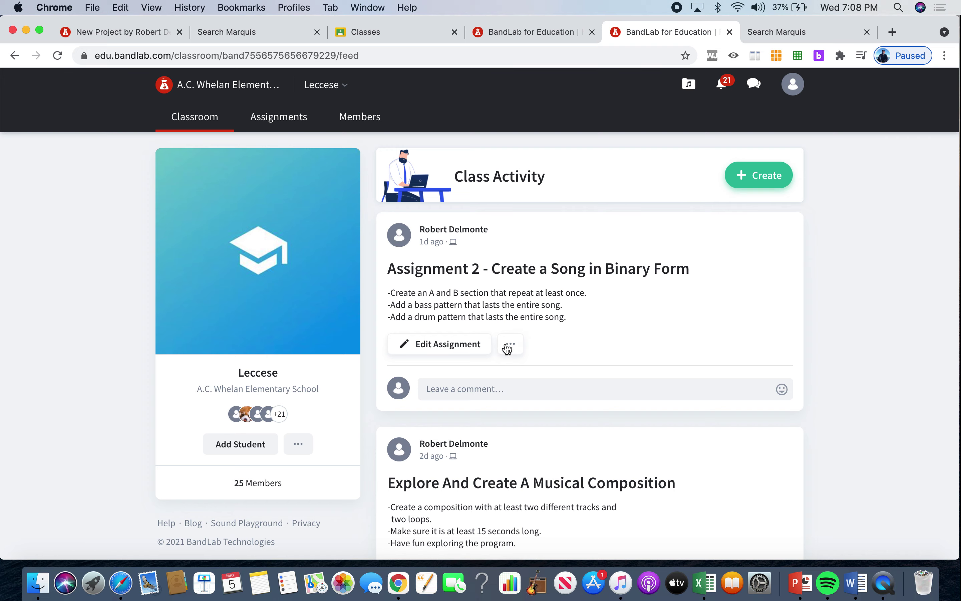
left_click(487, 343)
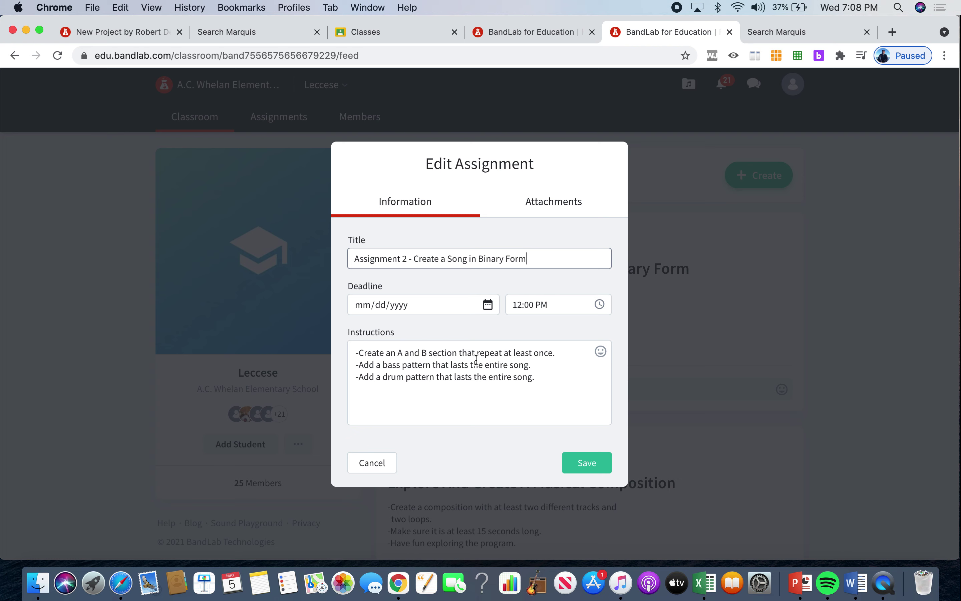
left_click(500, 357)
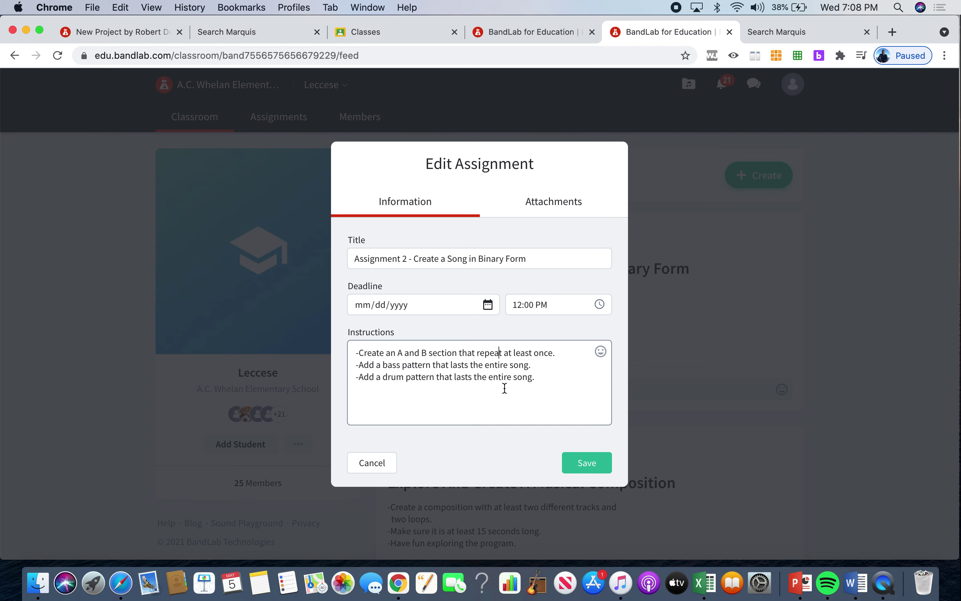
type("s")
left_click(577, 467)
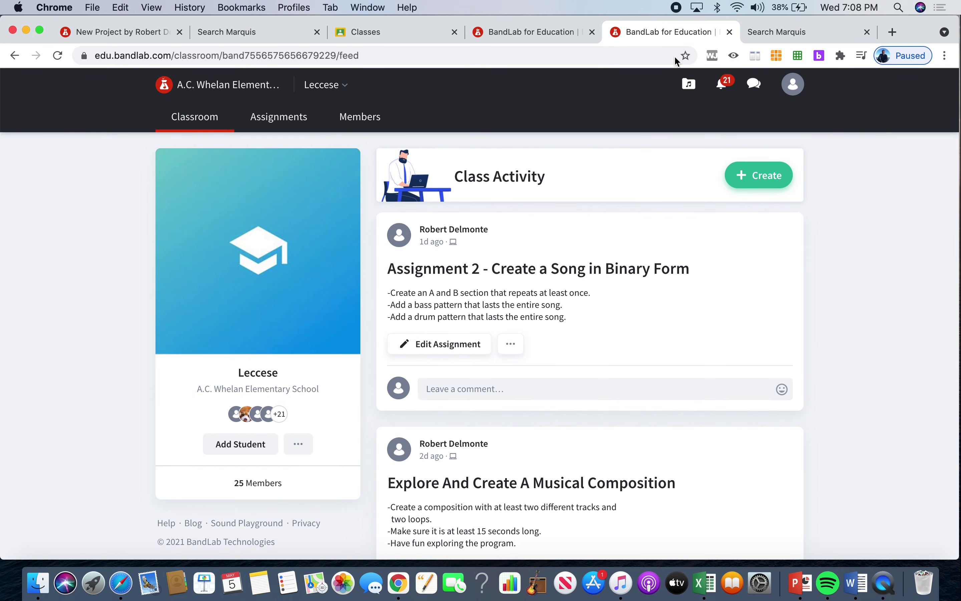
Switch to the new personal project in the mix editor and choose to browse loops for the new track
left_click(689, 87)
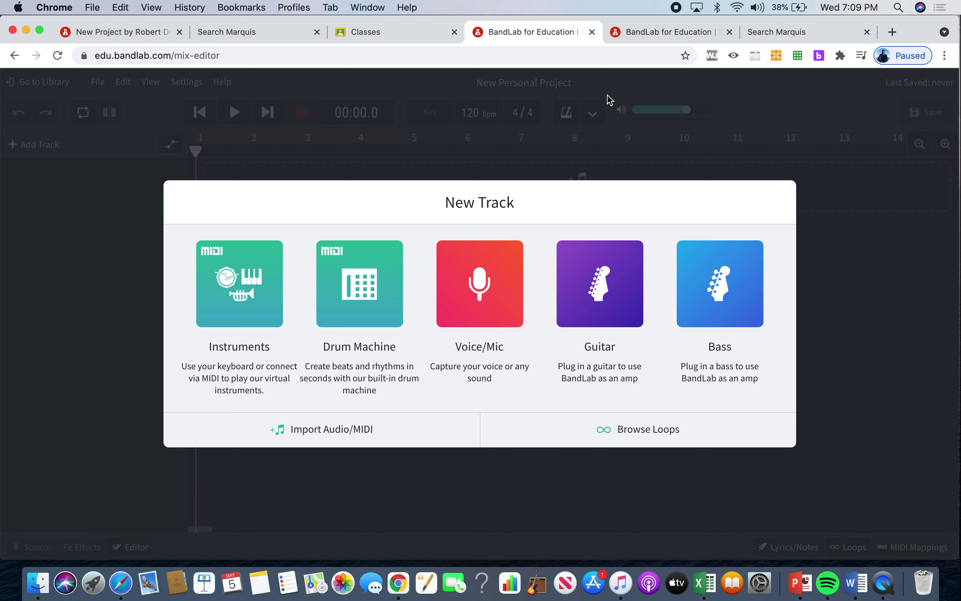
left_click(643, 32)
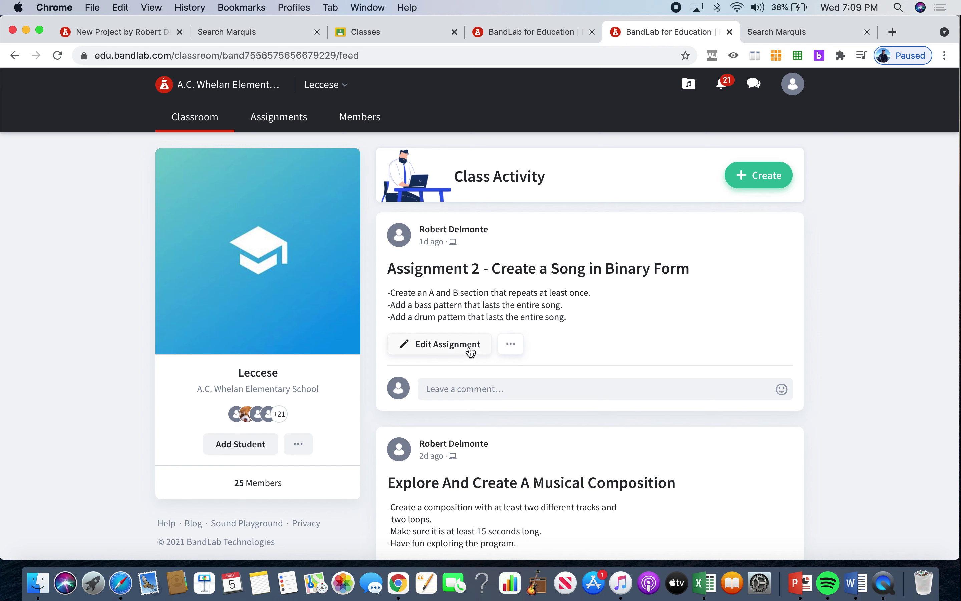
left_click(543, 32)
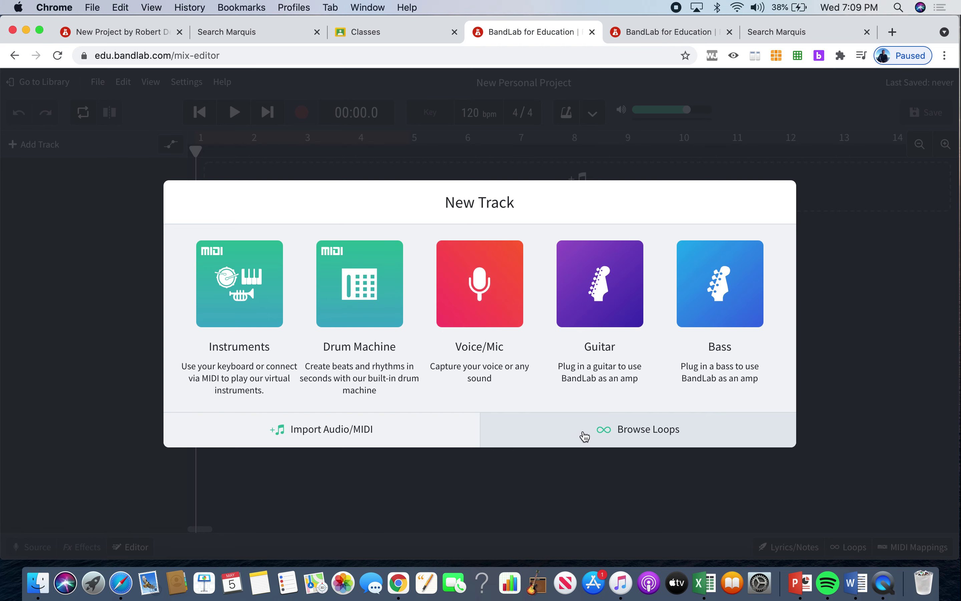
left_click(623, 430)
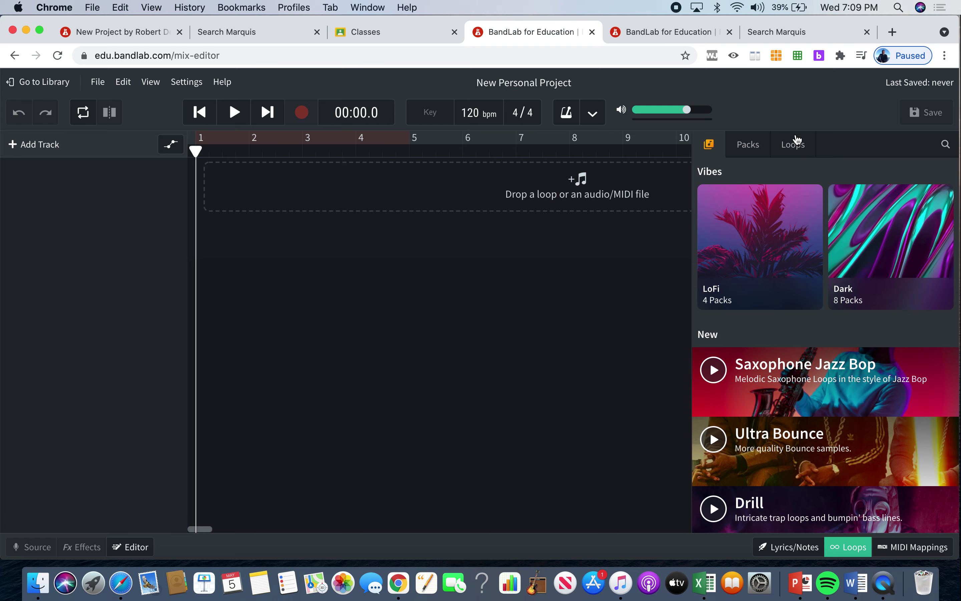
Browse the available loop packs and open the Synth Funk pack
left_click(752, 146)
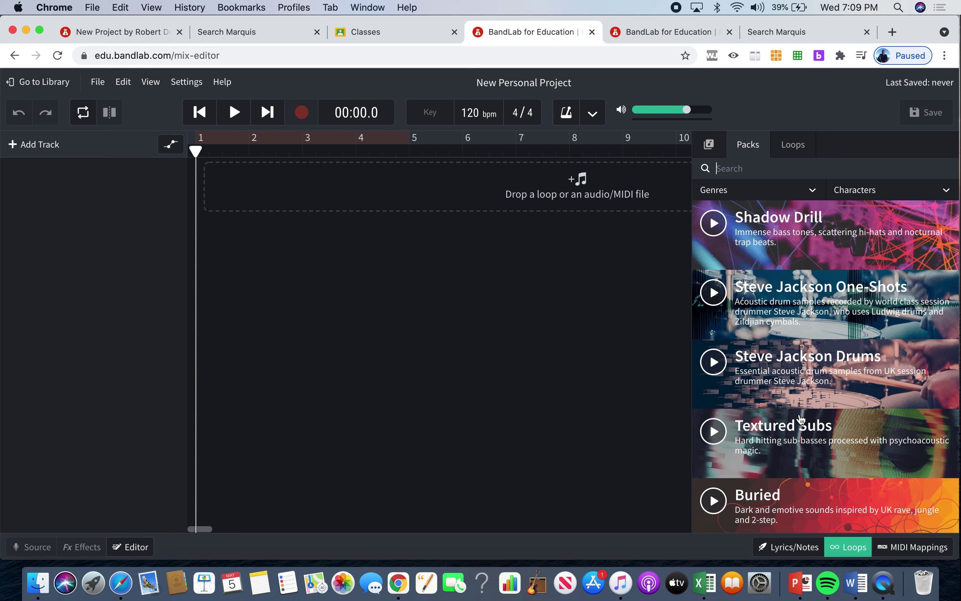
scroll(800, 418, "down", 3)
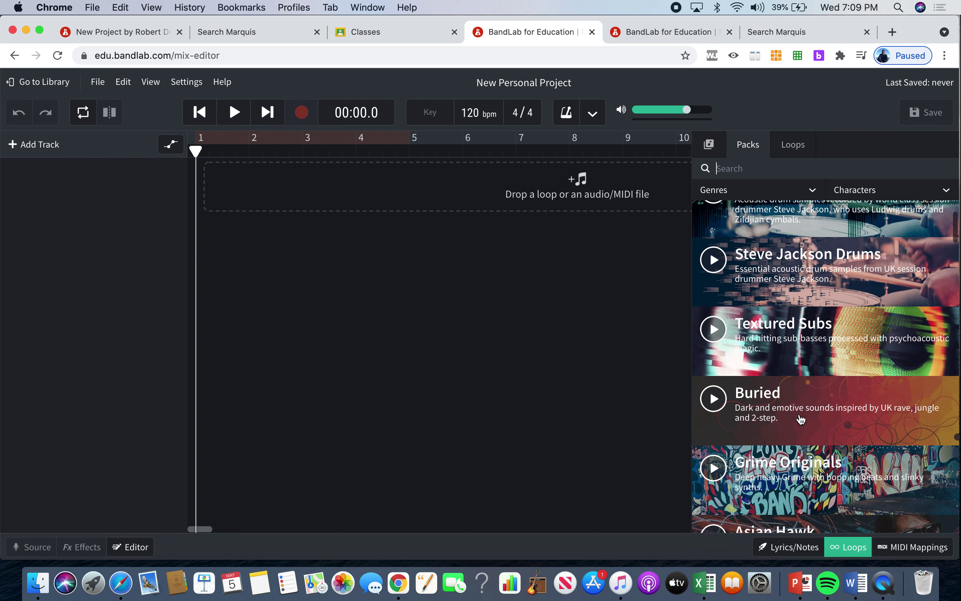
scroll(801, 417, "down", 3)
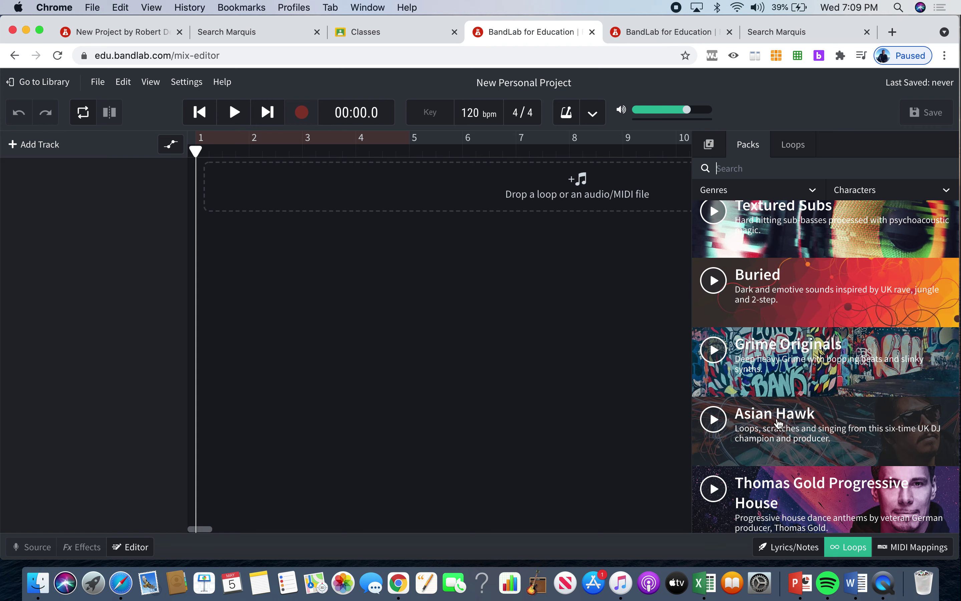
scroll(778, 423, "down", 2)
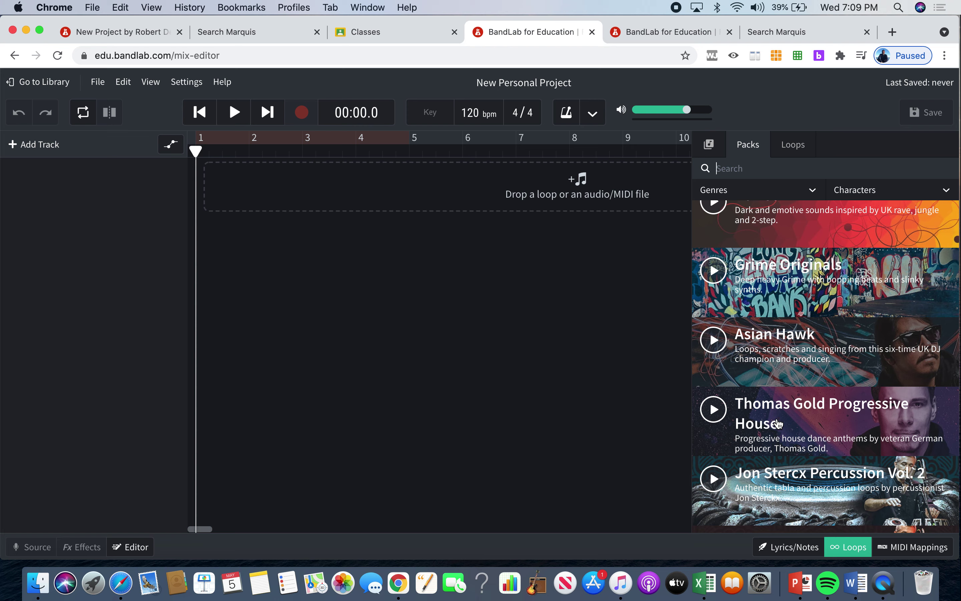
scroll(779, 424, "down", 5)
scroll(779, 423, "down", 3)
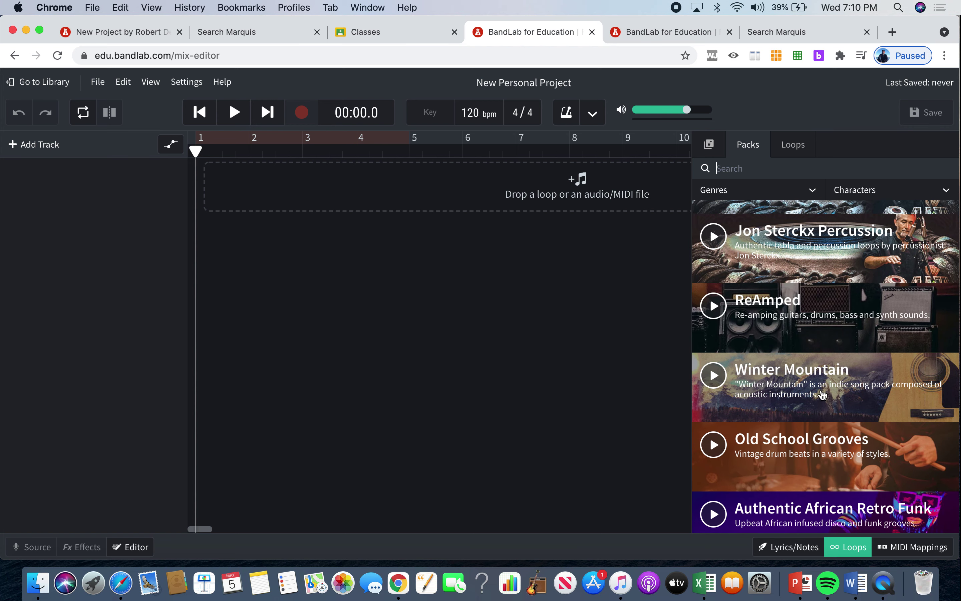
scroll(858, 407, "down", 1)
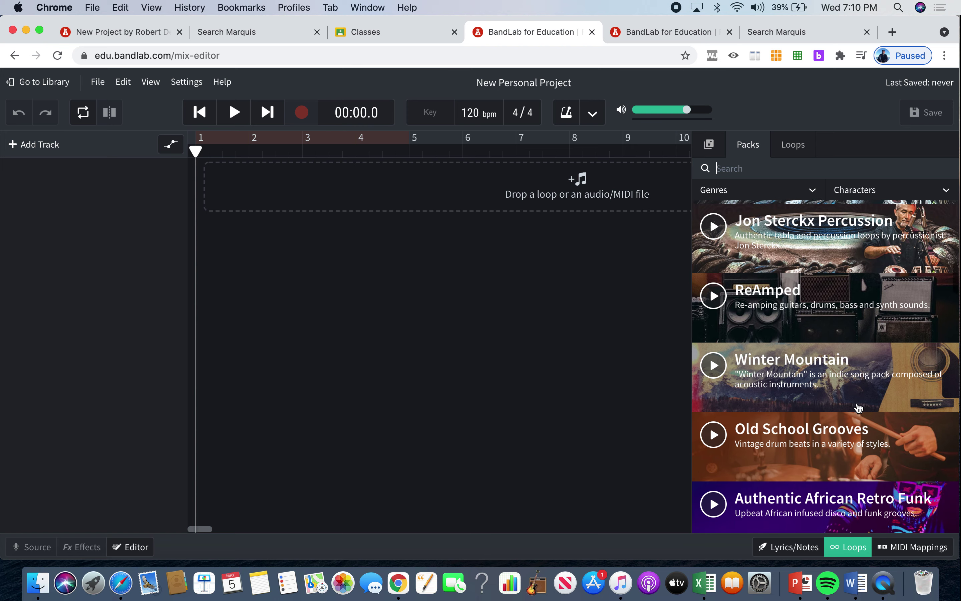
scroll(858, 407, "down", 5)
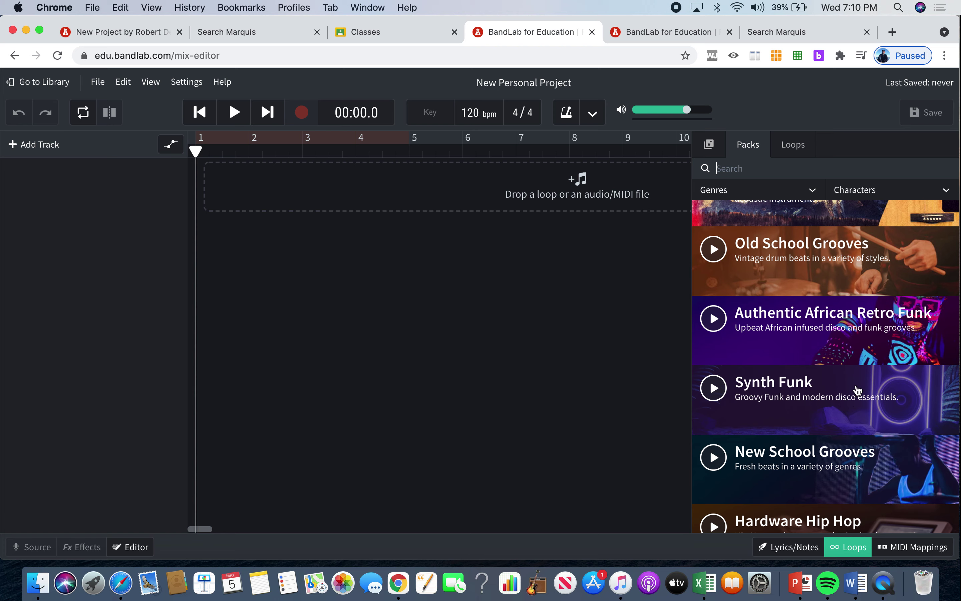
left_click(856, 389)
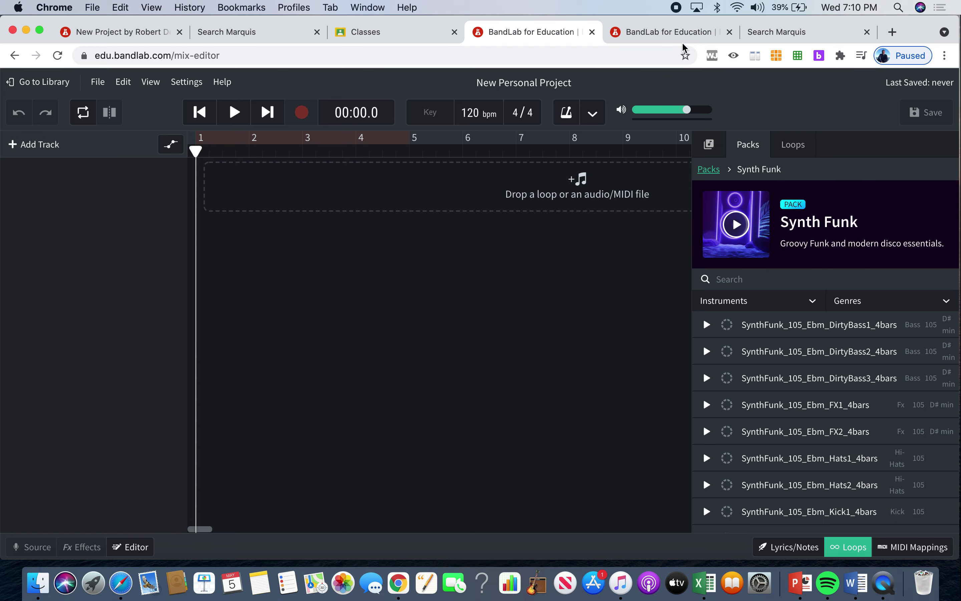
Review the Assignment 2 instructions in the classroom and return to the new project in the mix editor
left_click(689, 33)
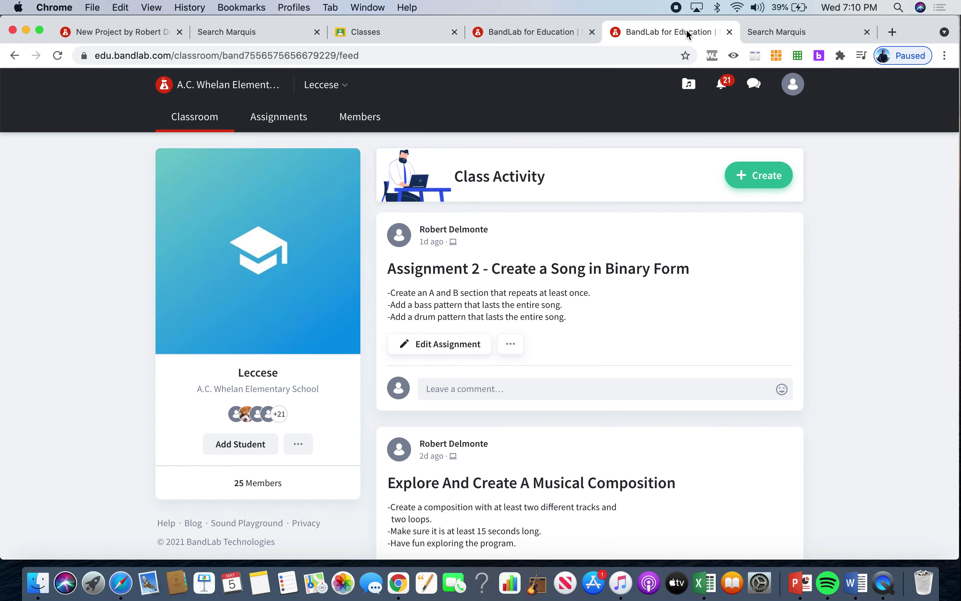
left_click(474, 345)
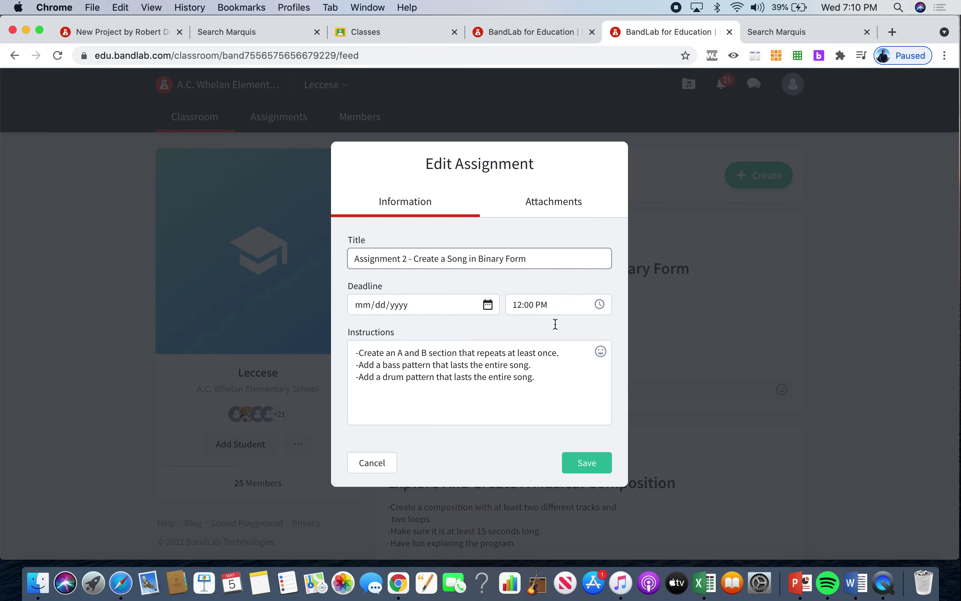
left_click(558, 33)
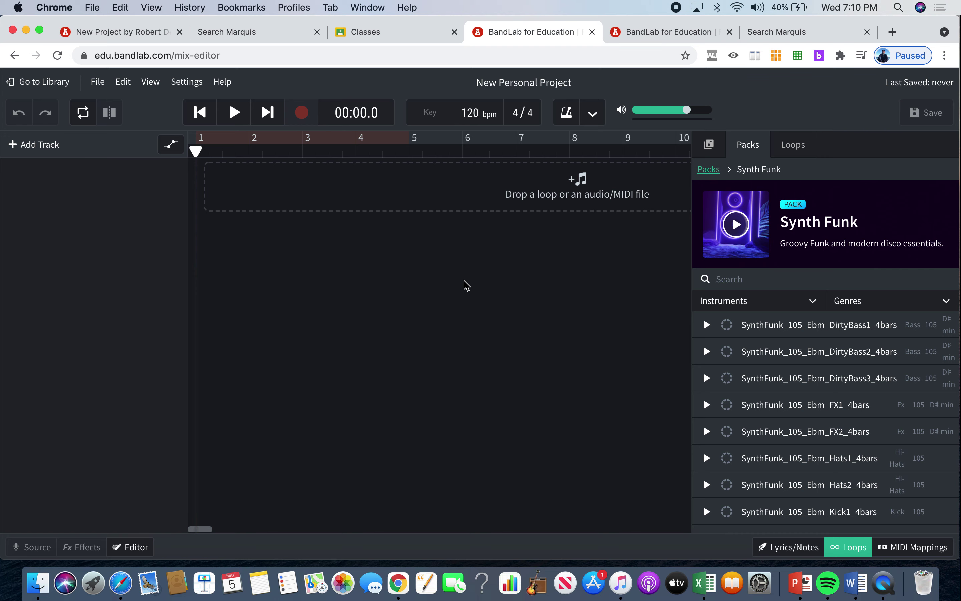
left_click(645, 35)
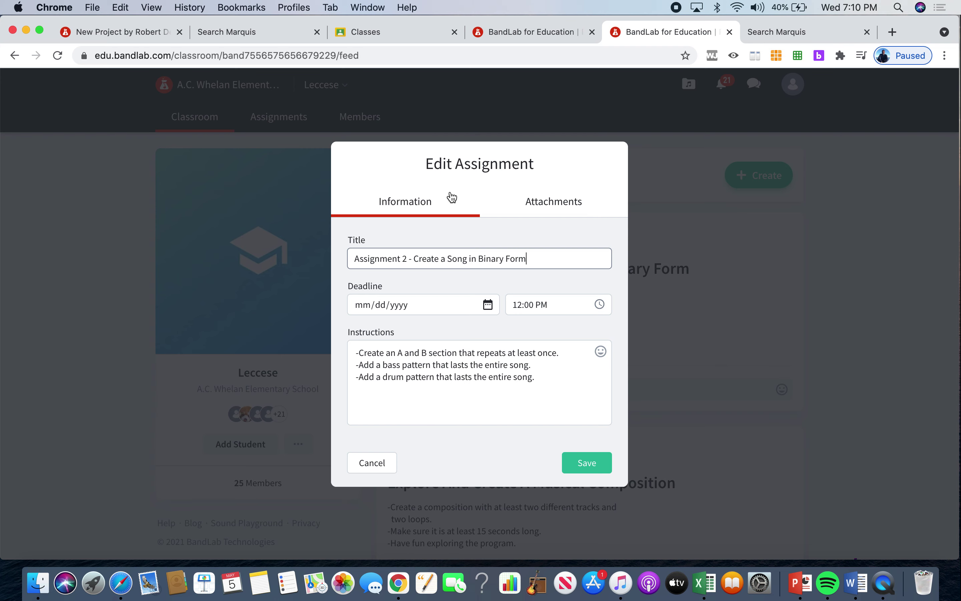
left_click(529, 37)
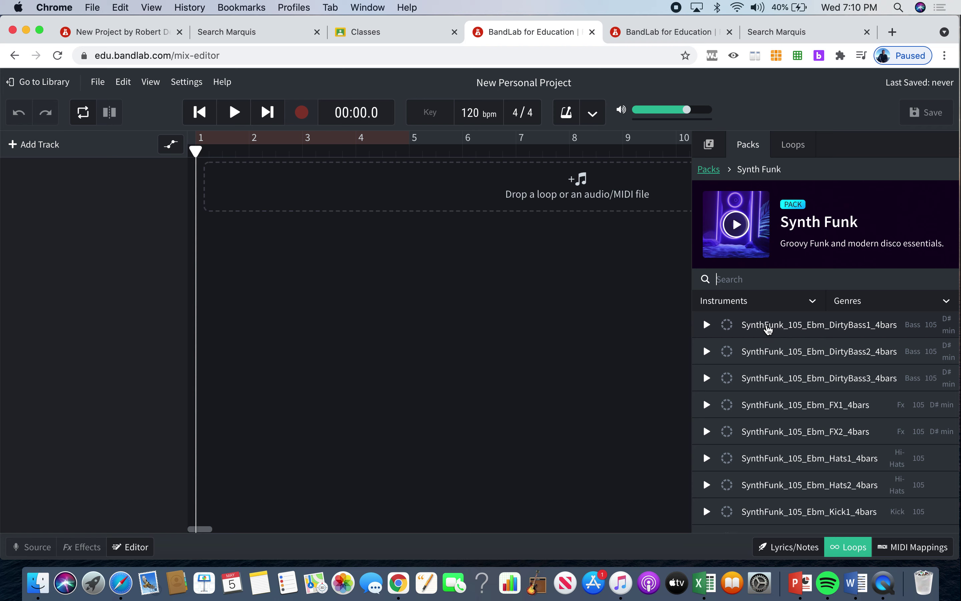
Preview the DirtyBass1, FX1, FX2, Hats1 and Hats2 loops in the Synth Funk pack
left_click(769, 329)
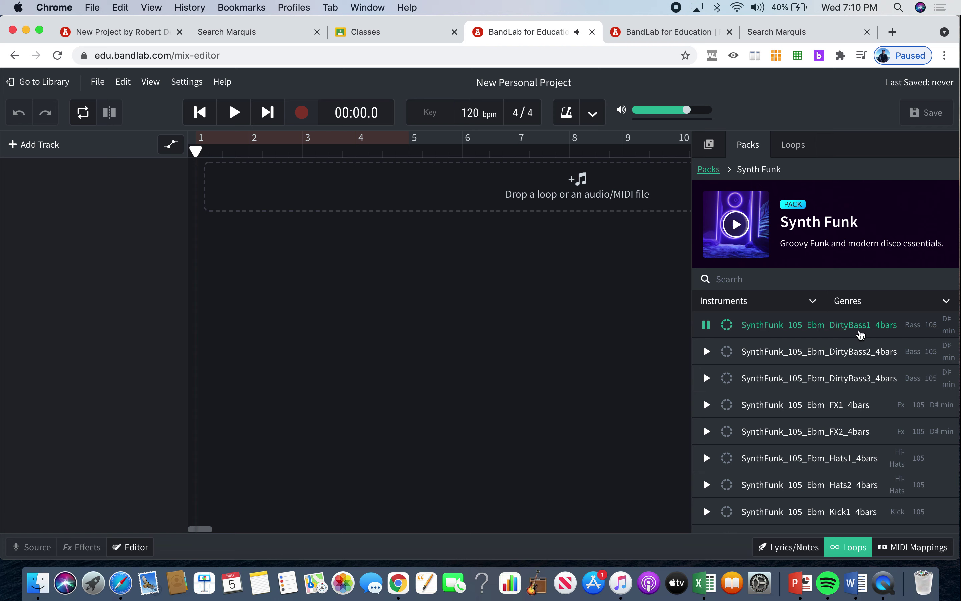
left_click(706, 324)
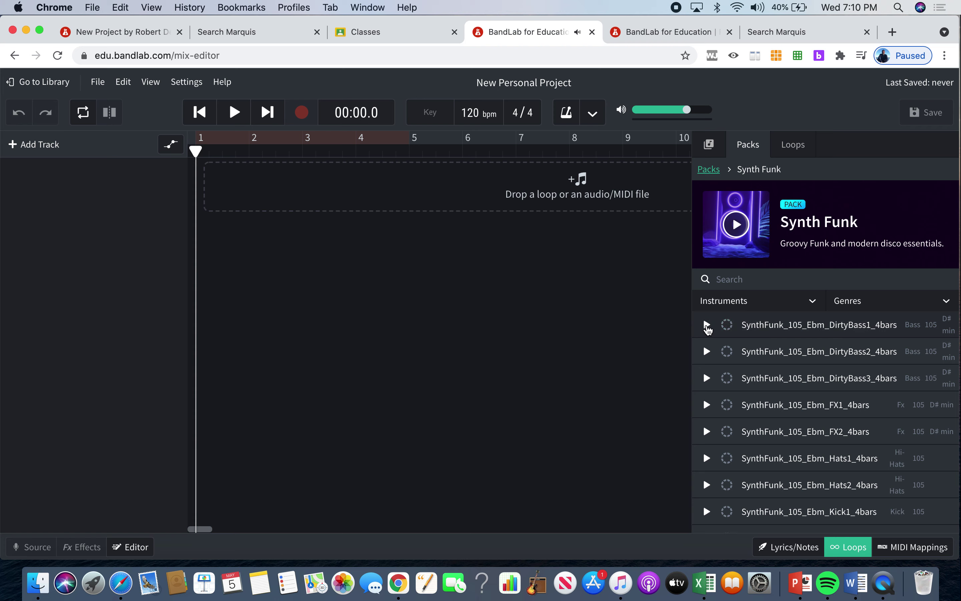
left_click(756, 406)
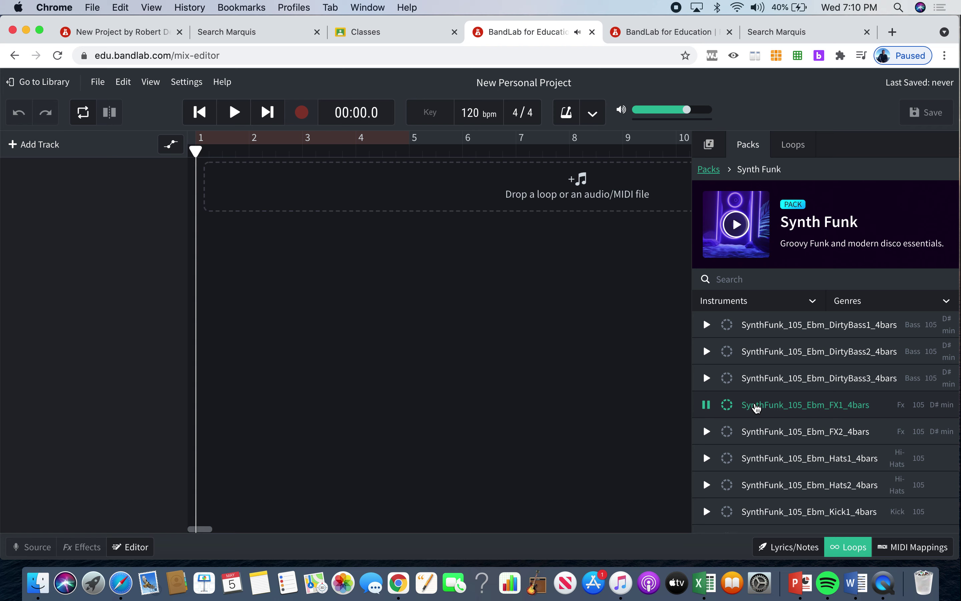
left_click(760, 432)
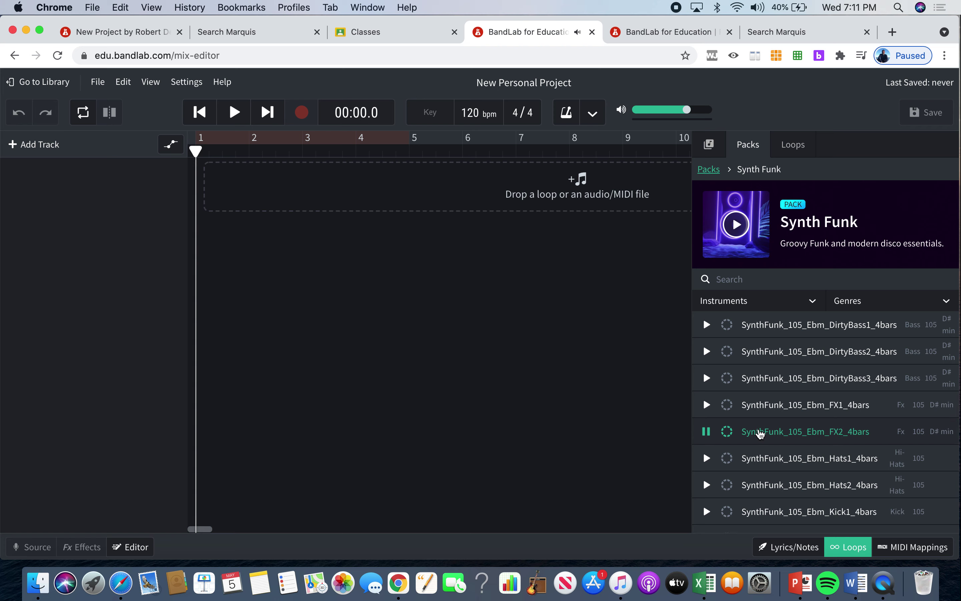
scroll(761, 429, "down", 2)
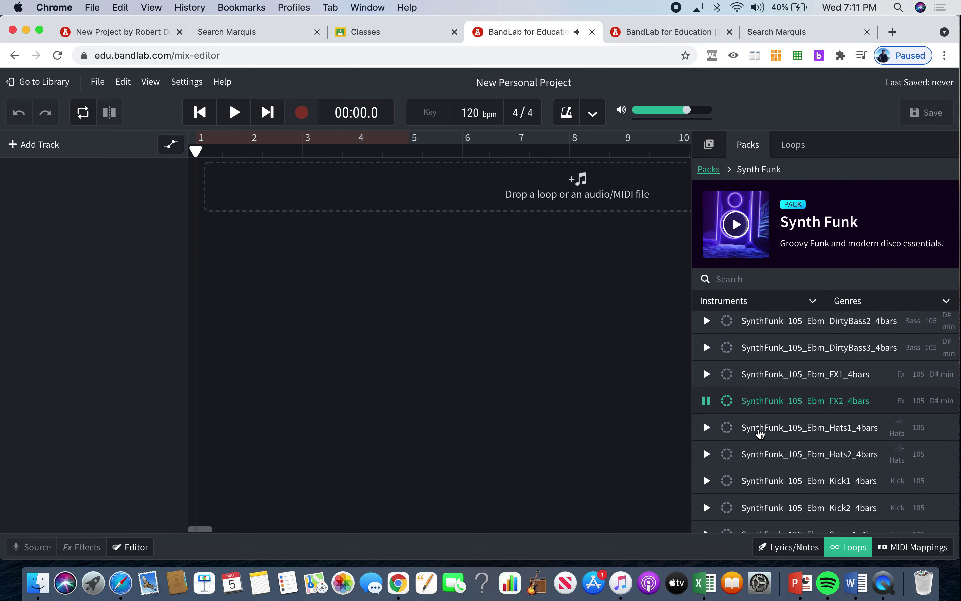
left_click(766, 423)
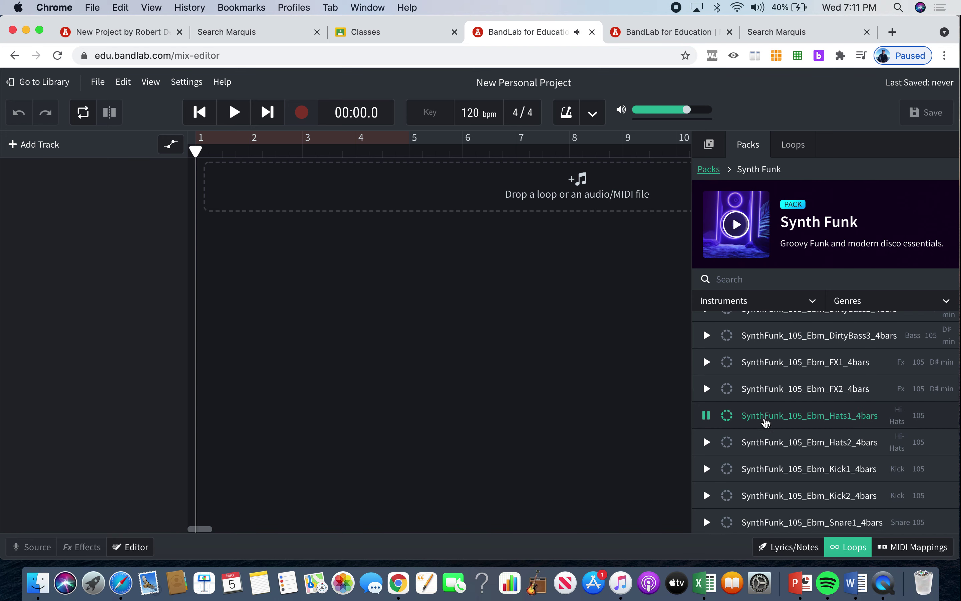
left_click(769, 439)
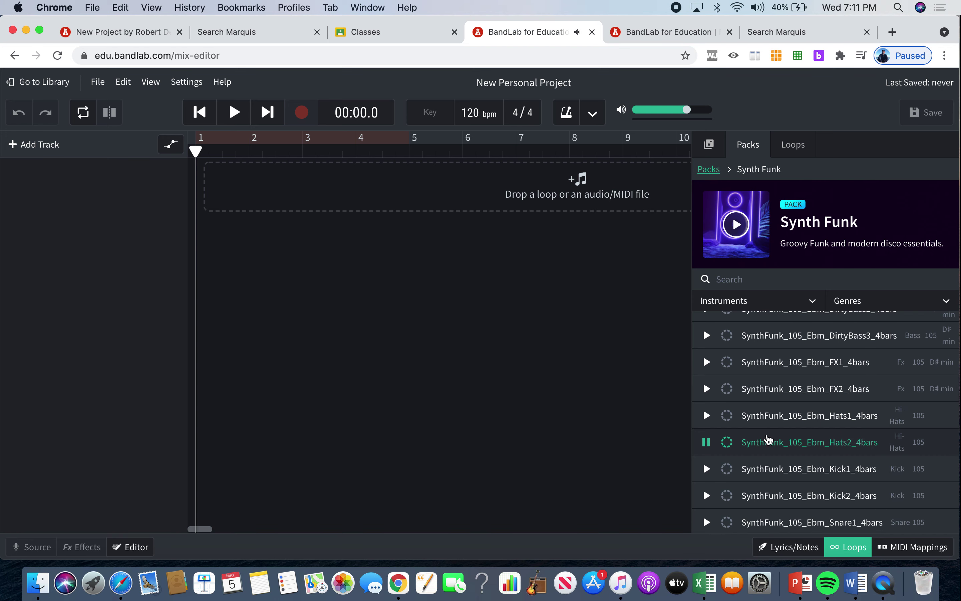
Look further through the Synth Funk loops and preview SynthFunk_105_Ebm_VoxStabs_AllThisTime__4bars
scroll(768, 439, "down", 5)
scroll(768, 502, "down", 4)
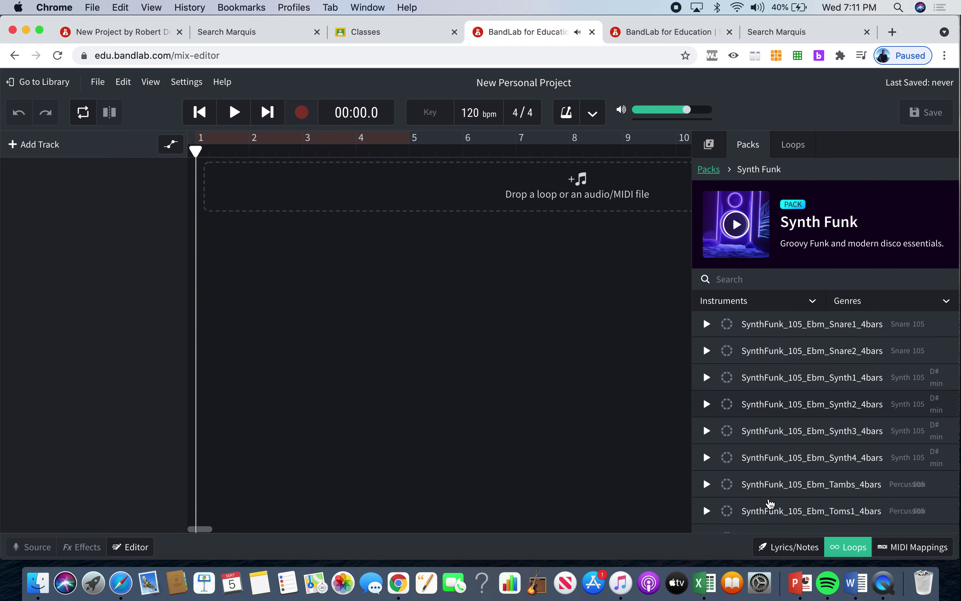
scroll(770, 504, "down", 3)
left_click(778, 516)
scroll(777, 512, "down", 5)
left_click(779, 354)
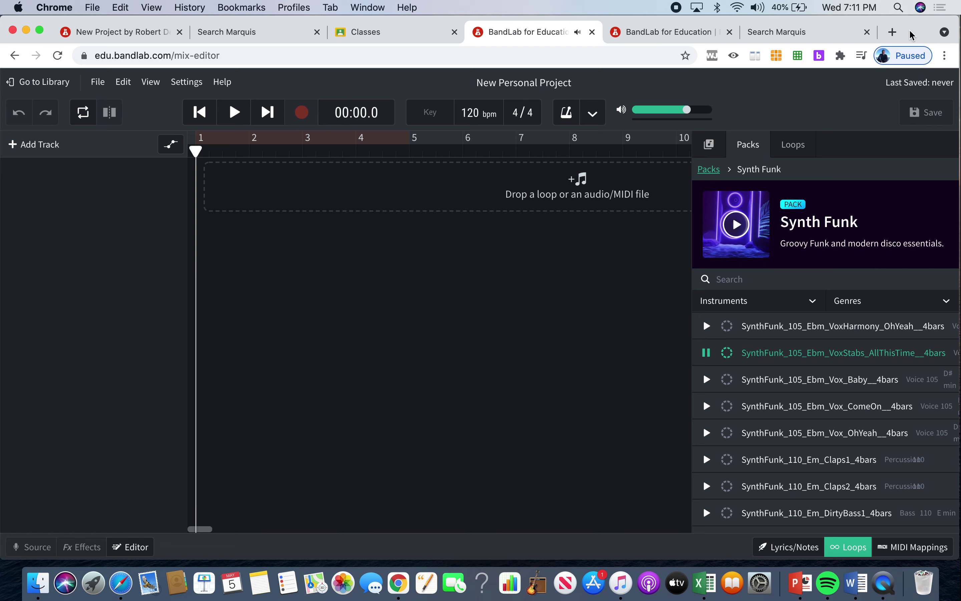
Add the VoxStabs_AllThisTime loop to the project as a new track and align its region to start at bar 1
left_click_drag(908, 33, 893, 34)
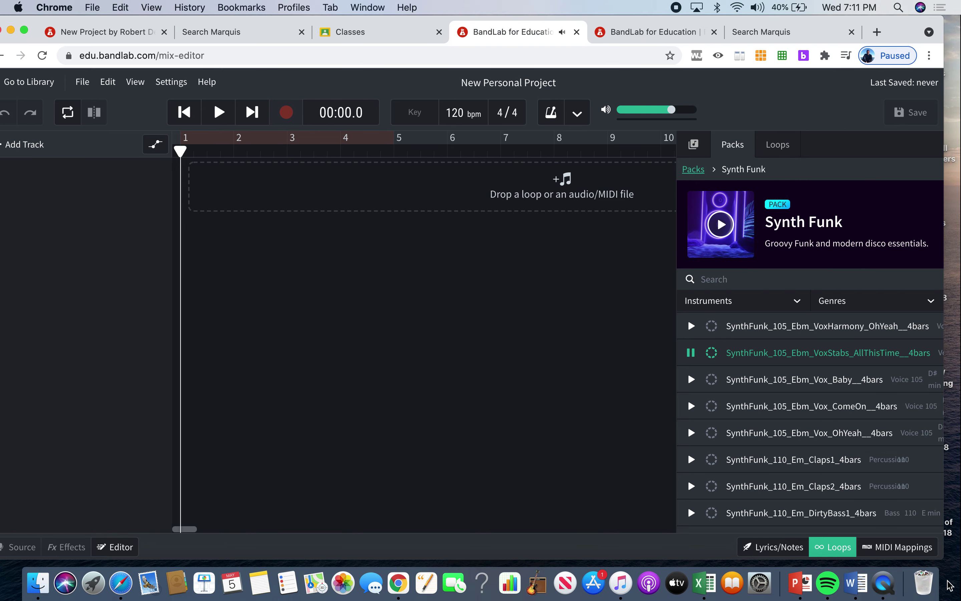
left_click_drag(945, 546, 957, 546)
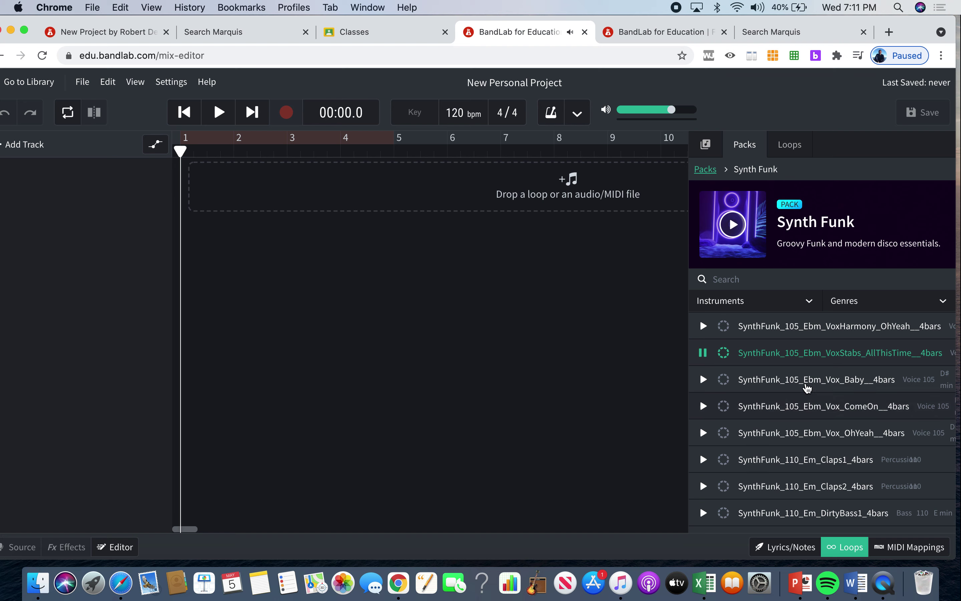
left_click_drag(805, 354, 283, 176)
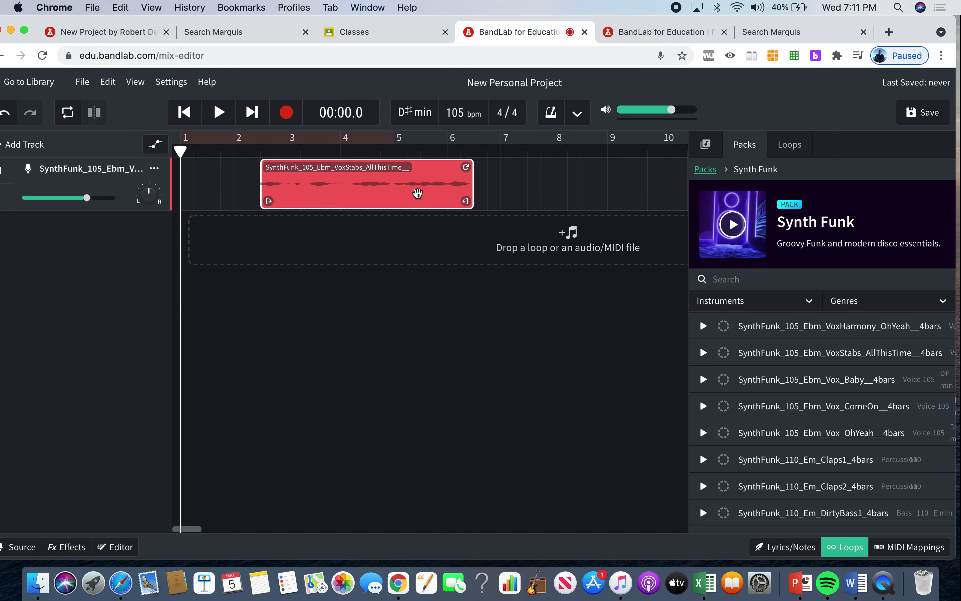
left_click_drag(431, 182, 351, 183)
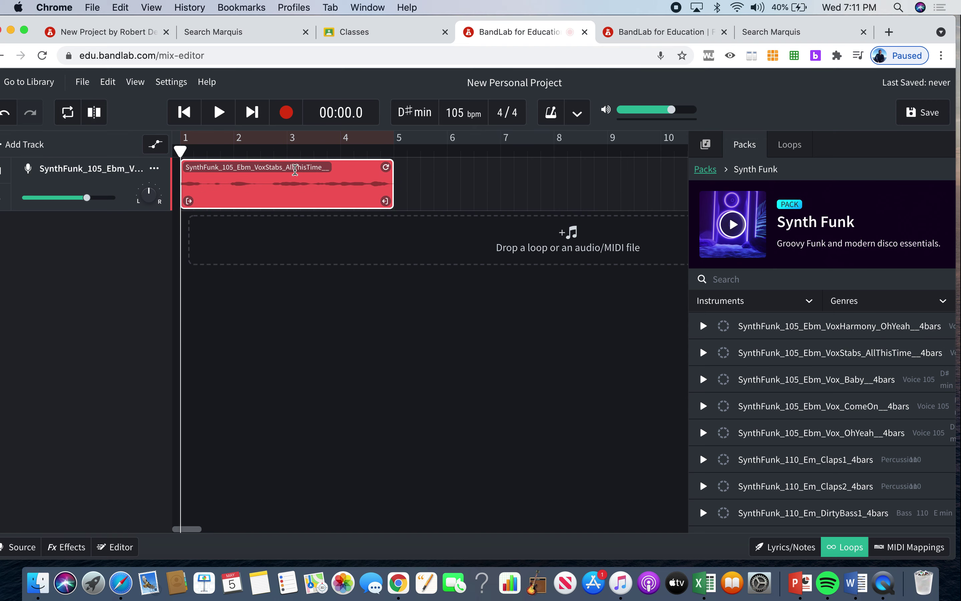
Rename the vocal loop's region on the first track to "A Section"
double_click(295, 170)
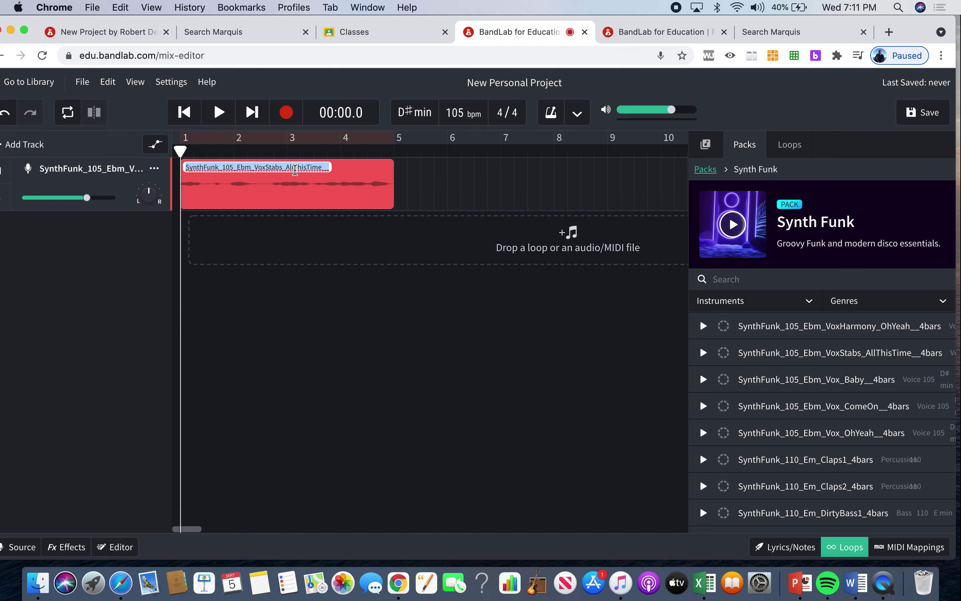
type("A Section")
key("Return")
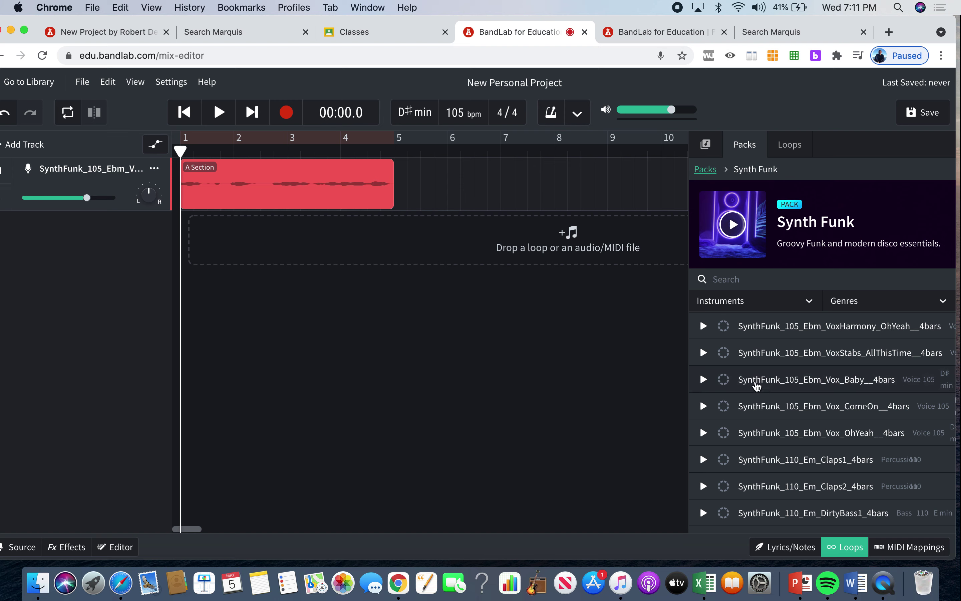
Preview the SynthFunk_105_Ebm_VoxHarmony_OhYeah__4bars loop in the Synth Funk pack
scroll(756, 383, "right", 3)
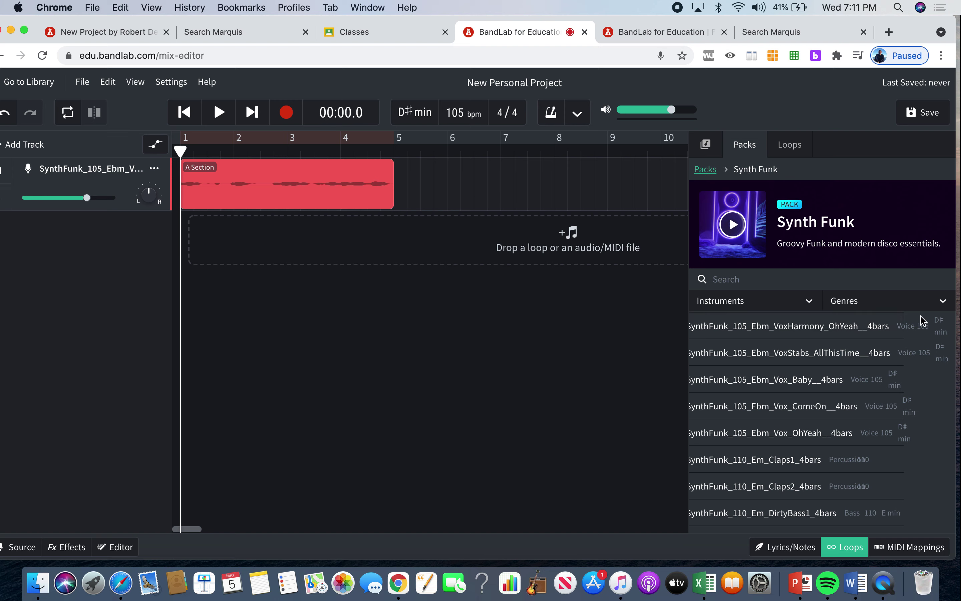
left_click(810, 327)
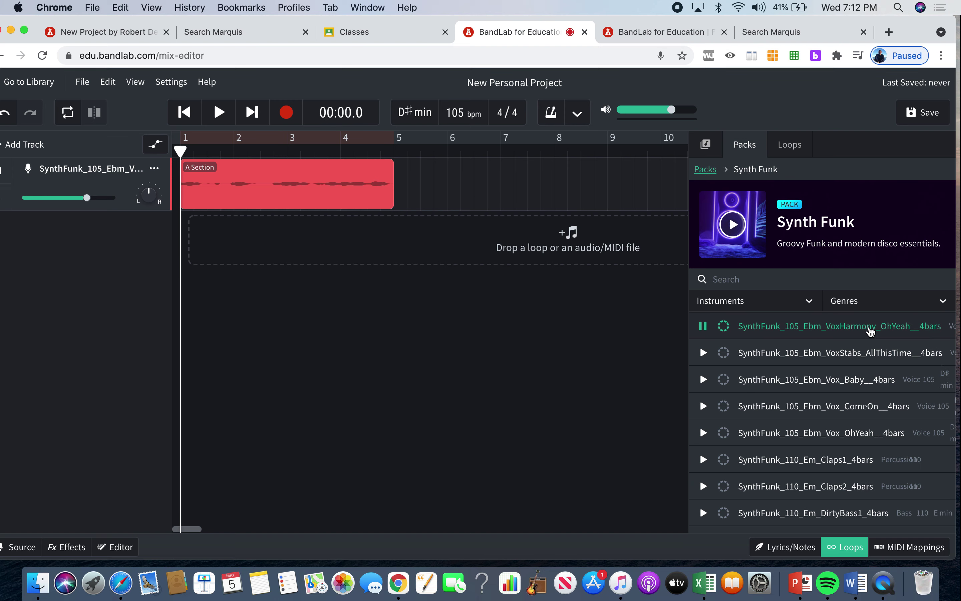
left_click(760, 329)
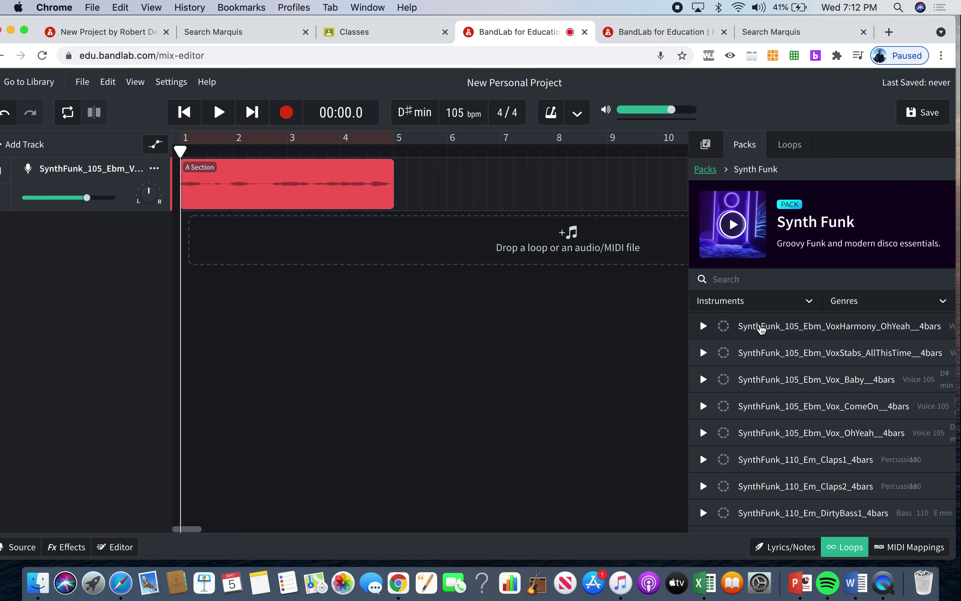
left_click(760, 330)
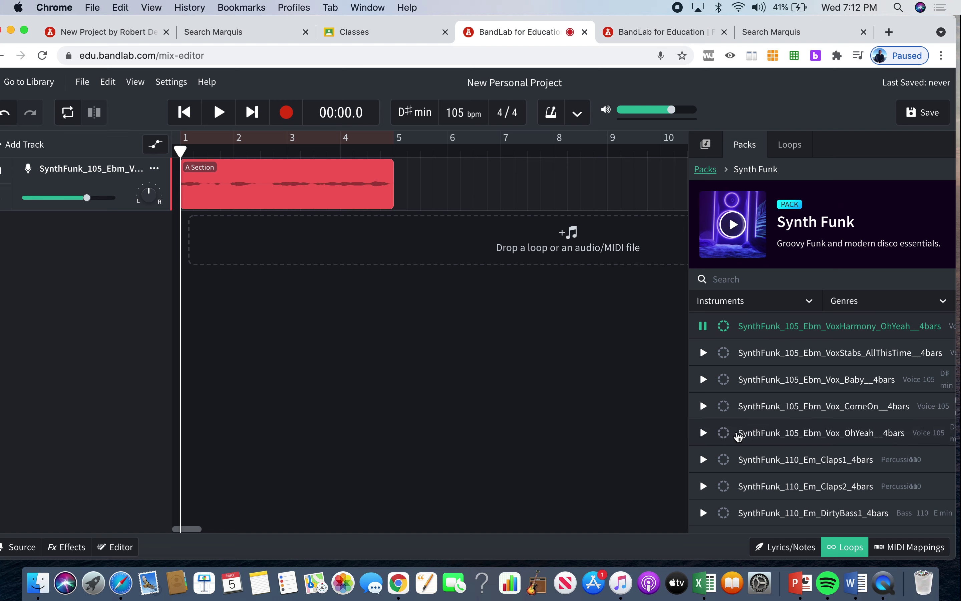
Add the SynthFunk_105_Ebm_Vox_OhYeah__4bars loop as a second track and delete its region, keeping the empty track
scroll(739, 435, "right", 4)
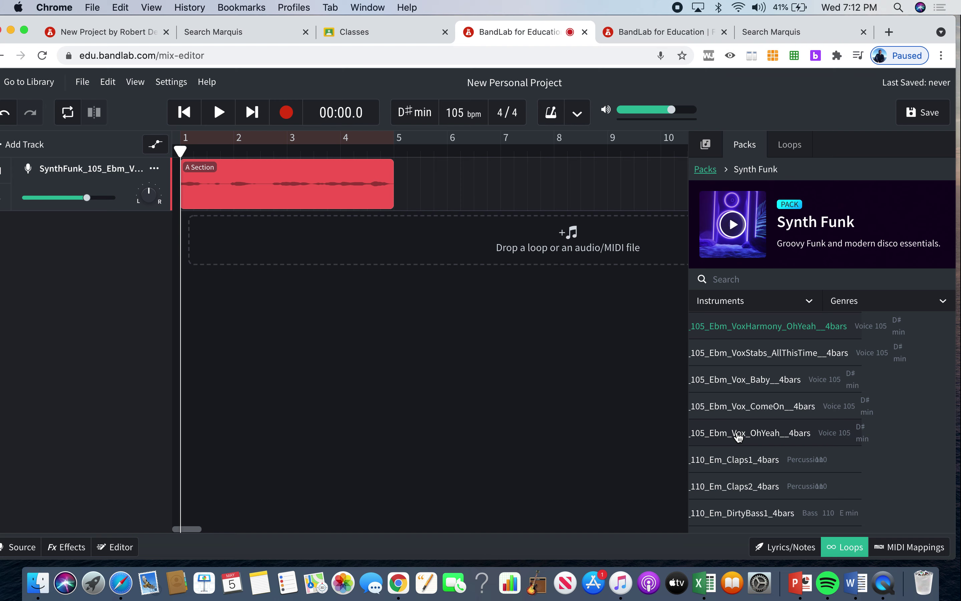
scroll(739, 436, "left", 4)
left_click(703, 433)
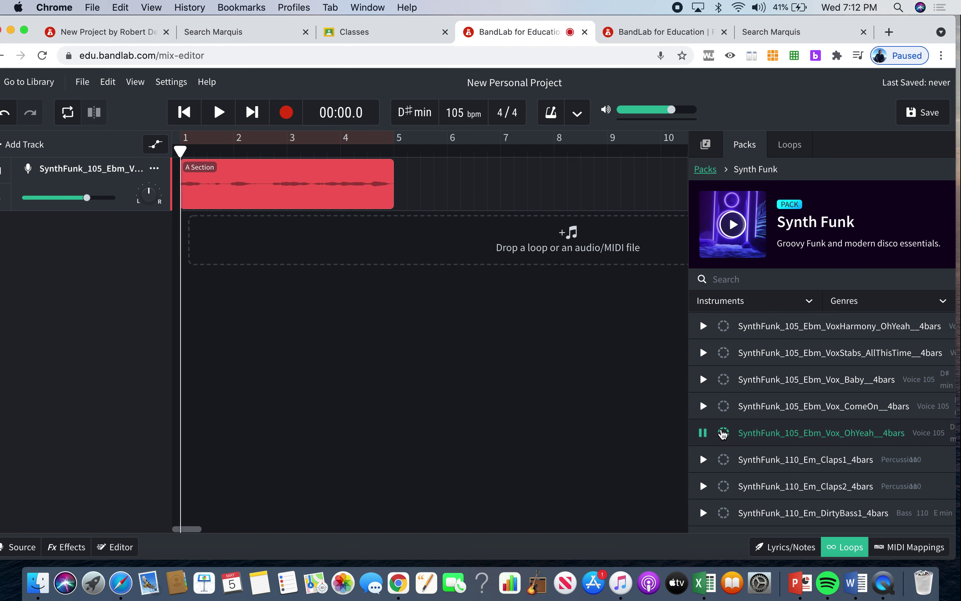
left_click(722, 433)
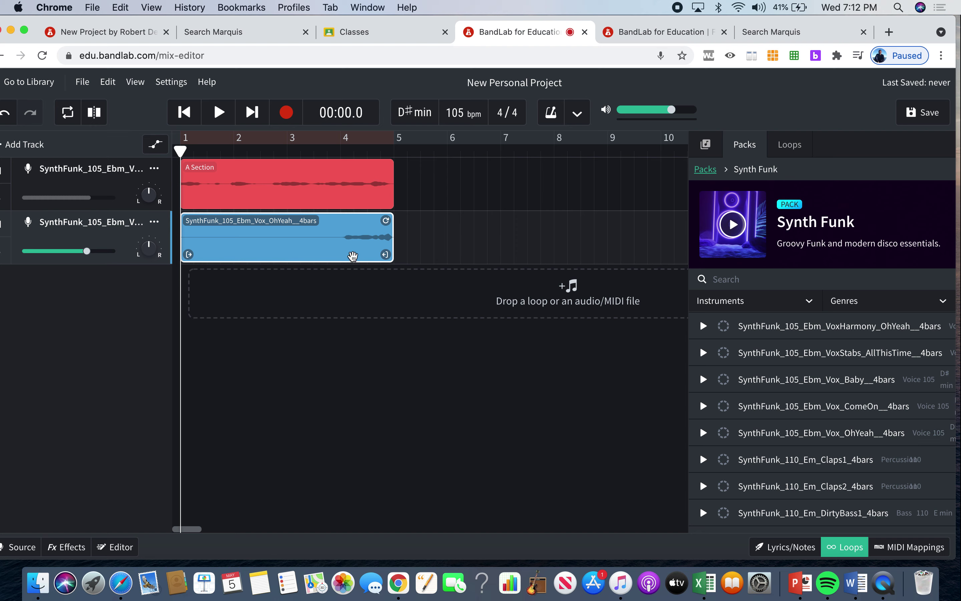
key("Delete")
Preview the Claps1, DirtyBass1, NastyGuitar1 and NastyGuitar2 loops in the Synth Funk pack
left_click(761, 458)
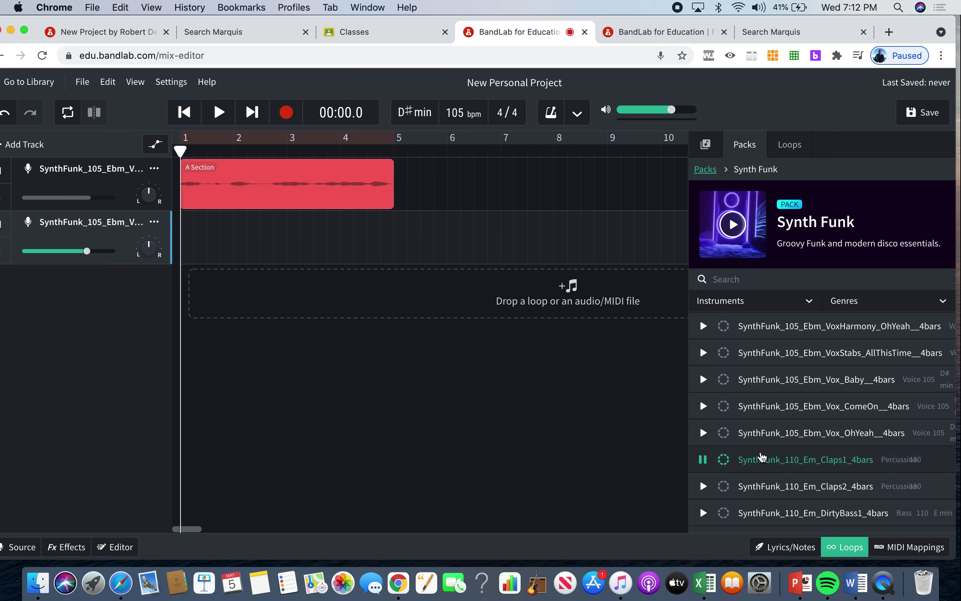
scroll(761, 457, "down", 3)
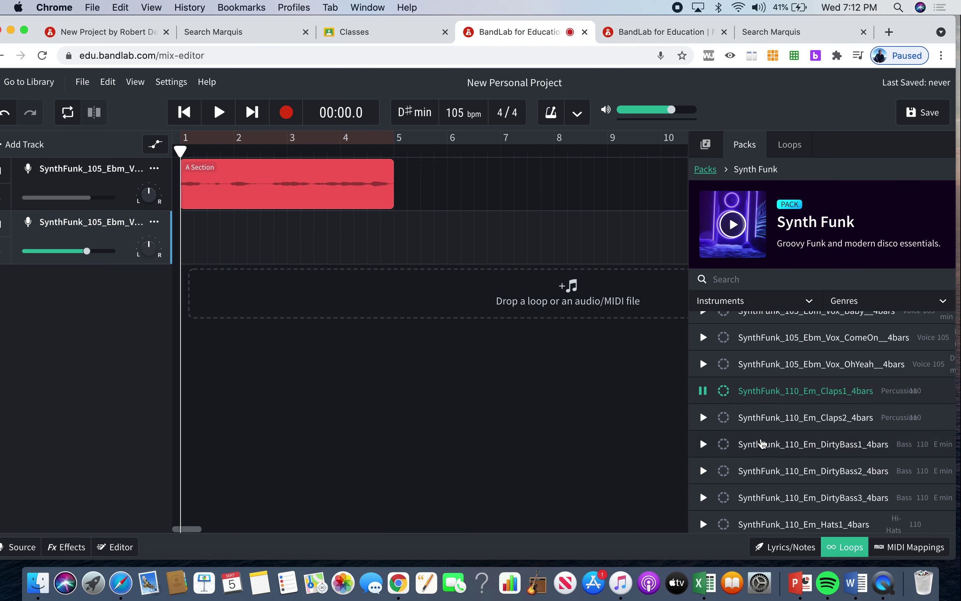
left_click(762, 444)
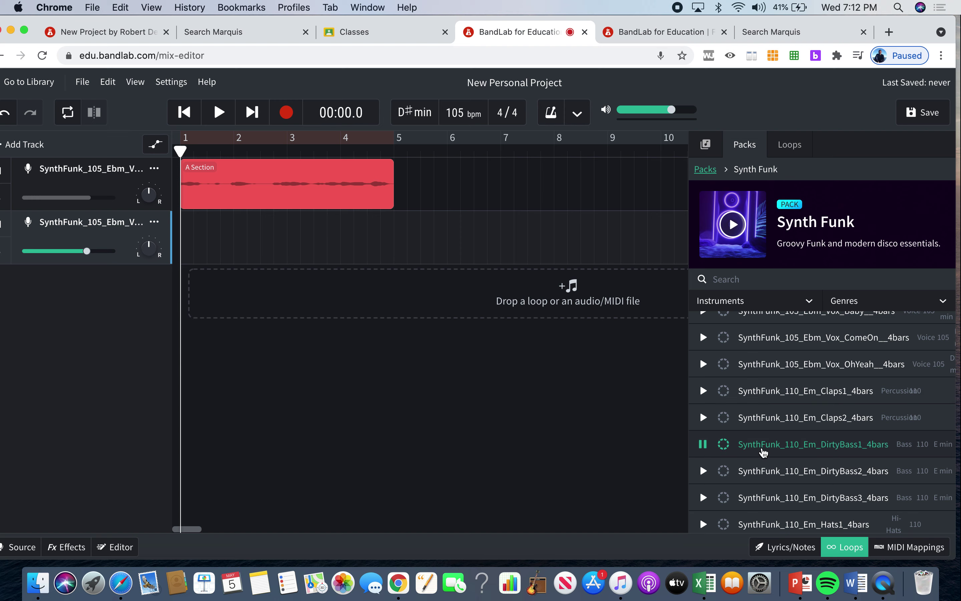
scroll(766, 486, "down", 6)
scroll(767, 488, "down", 1)
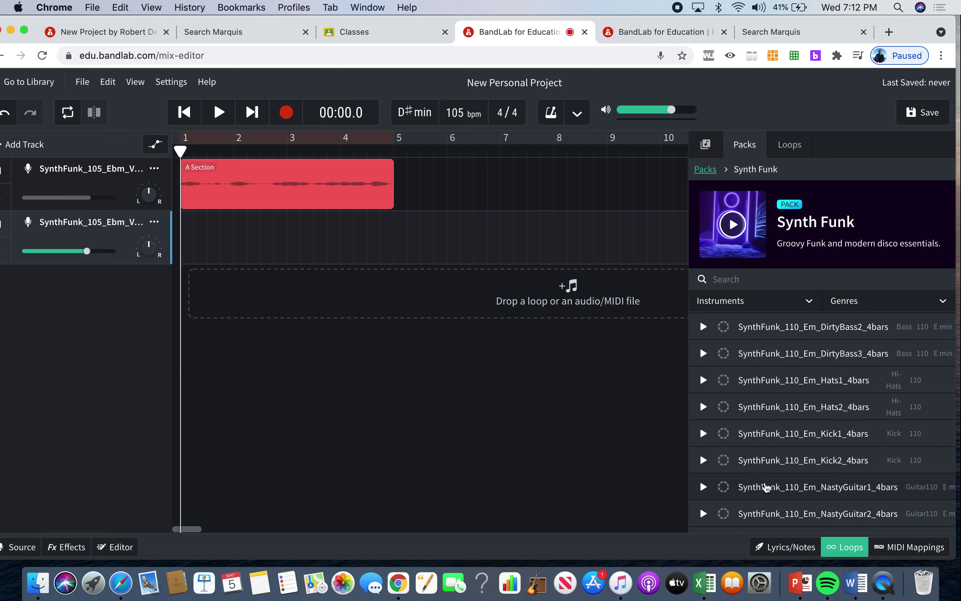
left_click(771, 470)
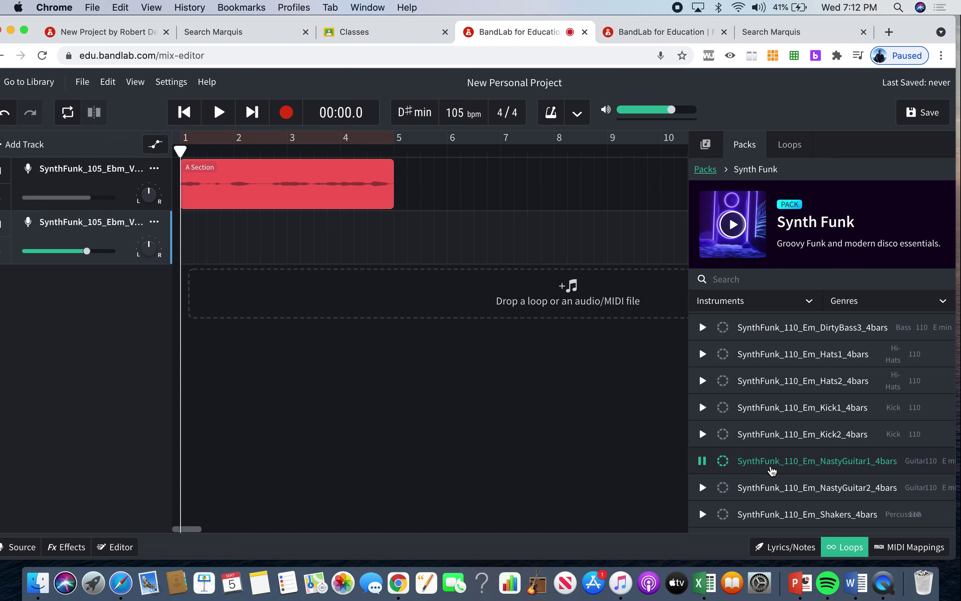
scroll(773, 468, "right", 3)
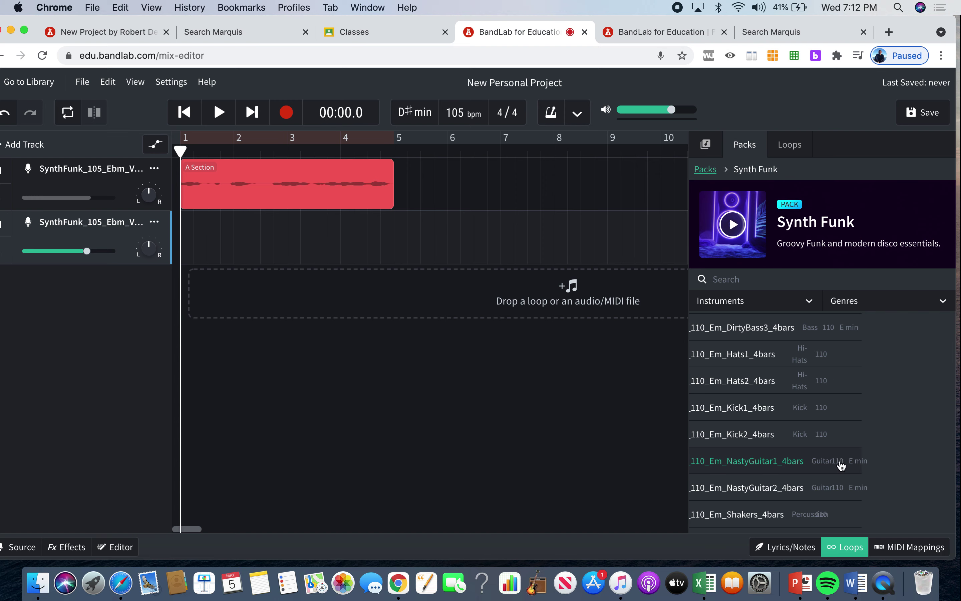
scroll(842, 465, "left", 3)
left_click(838, 488)
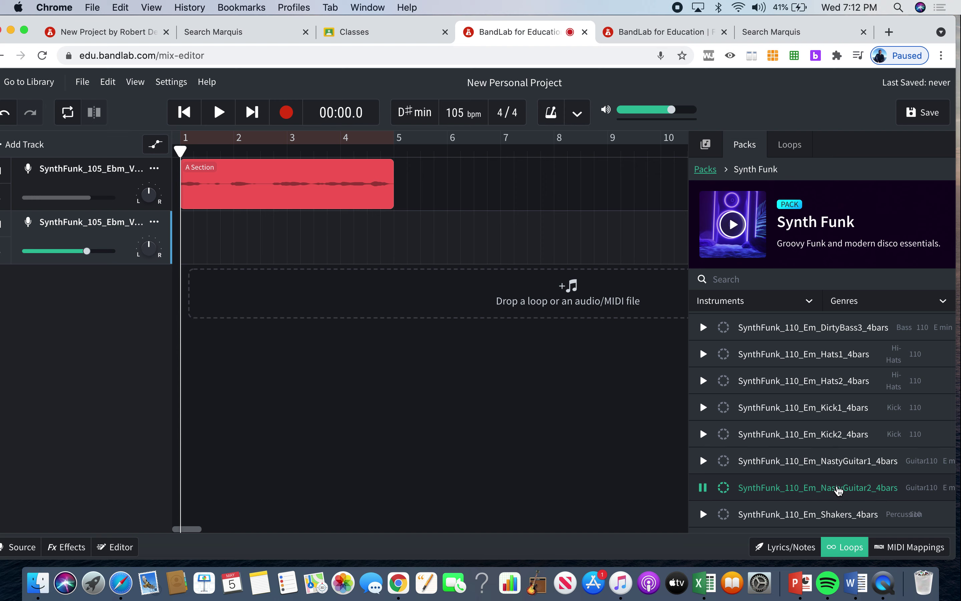
Place the SynthFunk_110_Em_NastyGuitar1_4bars loop on the second track, starting at bar 5 where the A Section ends
scroll(837, 487, "down", 2)
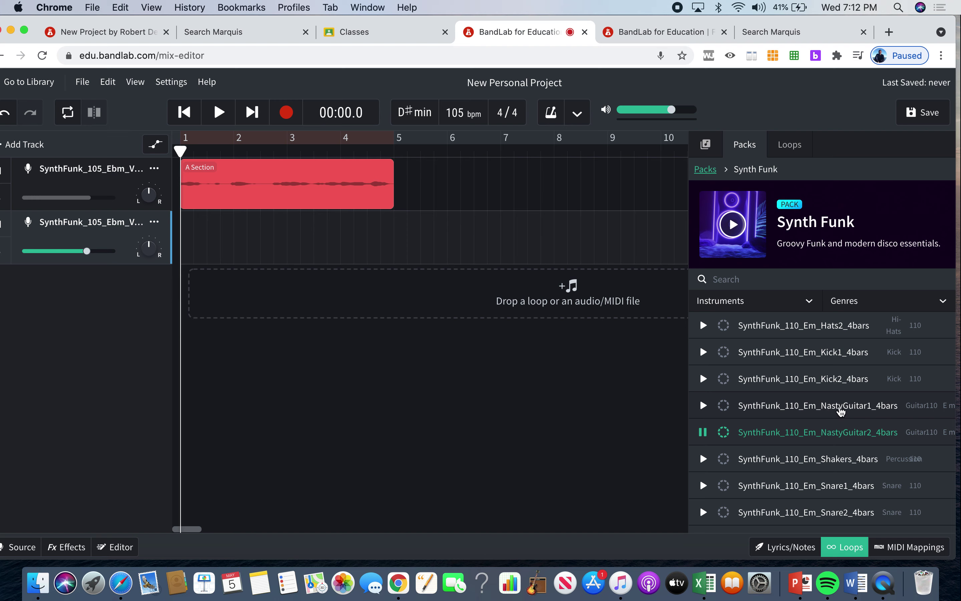
left_click_drag(841, 411, 410, 234)
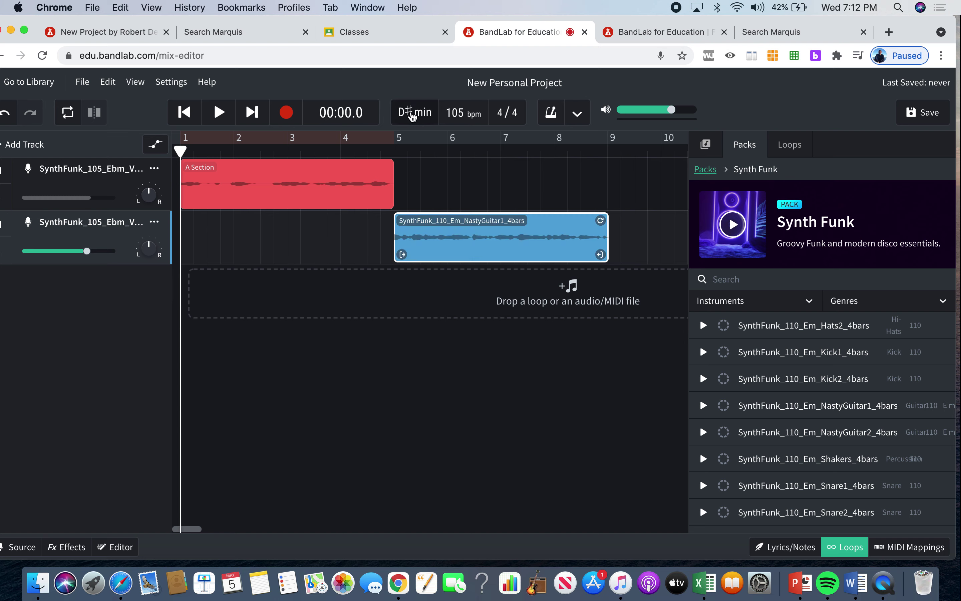
Change the project key to E minor and adjust the existing regions to it
left_click(418, 115)
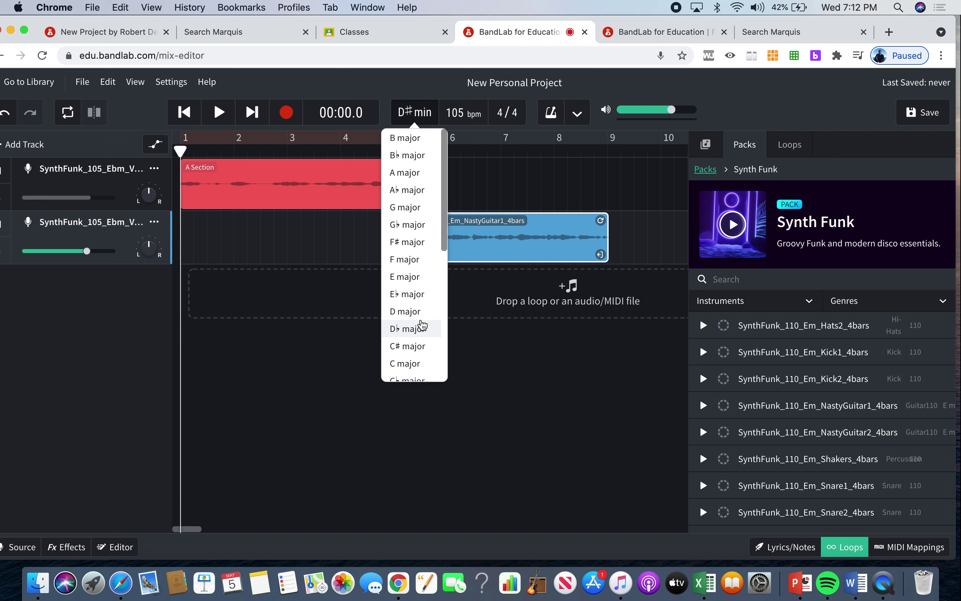
scroll(422, 326, "down", 5)
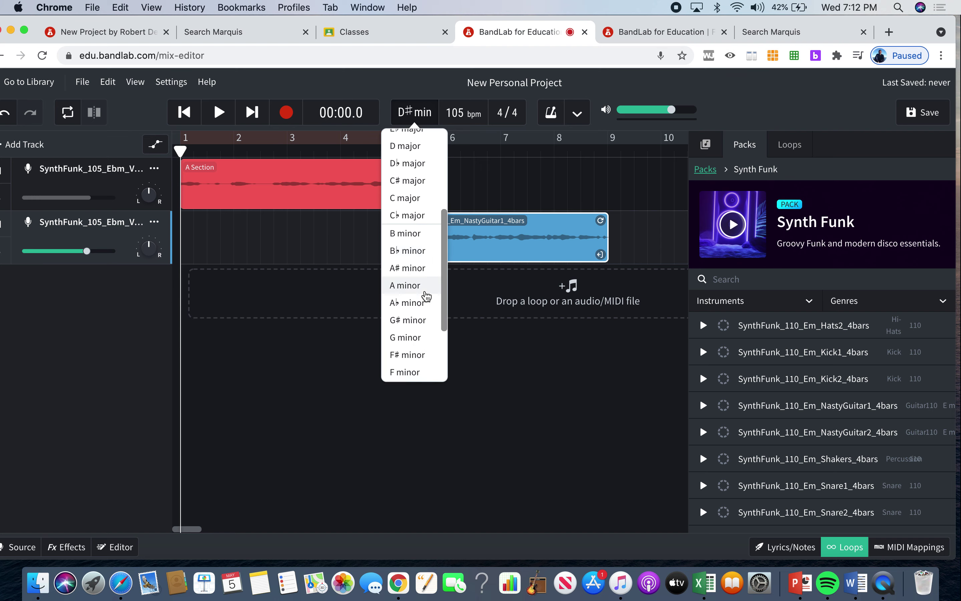
left_click(424, 357)
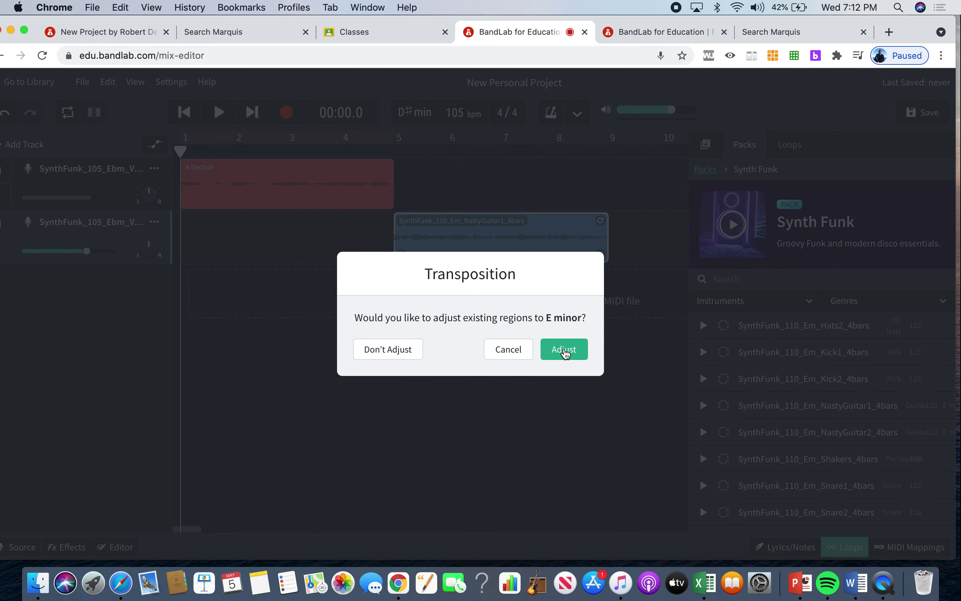
left_click(564, 351)
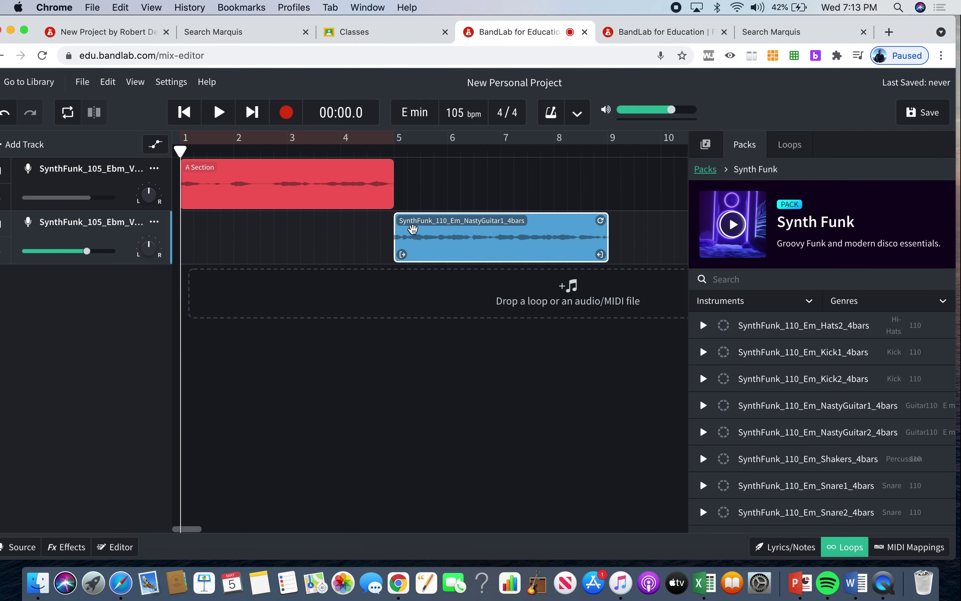
Rename the NastyGuitar1 region on the second track to "B Section"
double_click(424, 220)
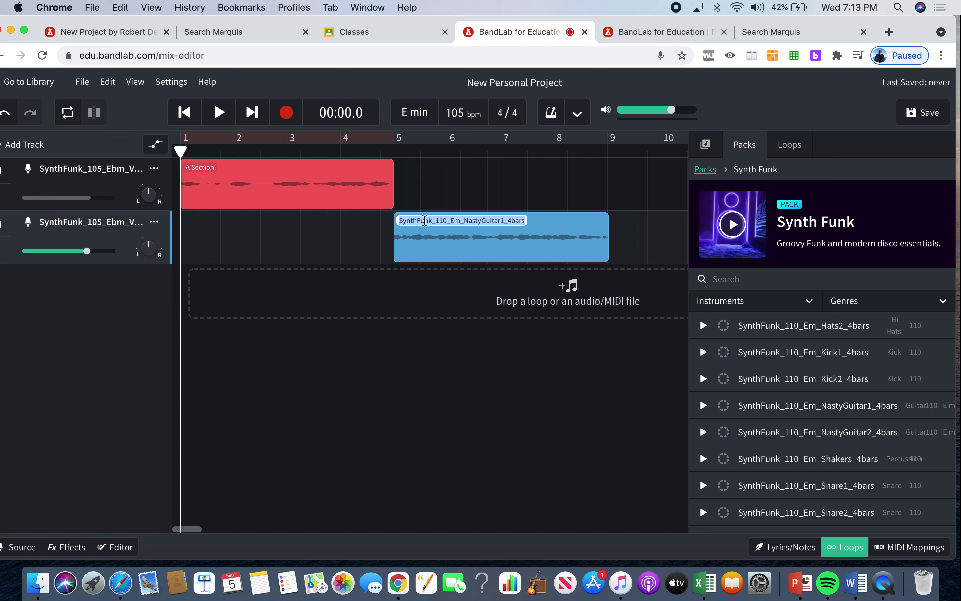
type("B")
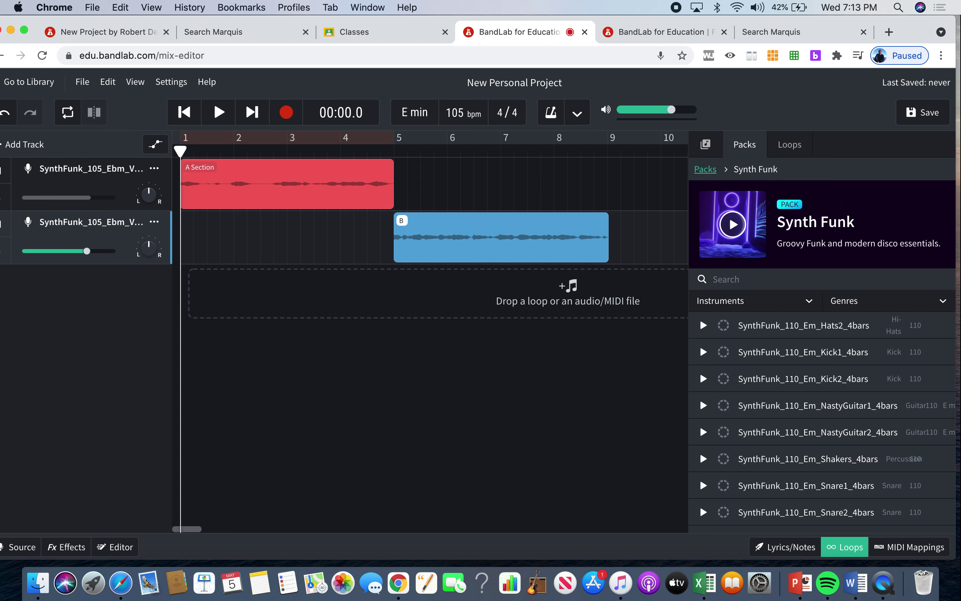
type(" Sectionn")
left_click(414, 290)
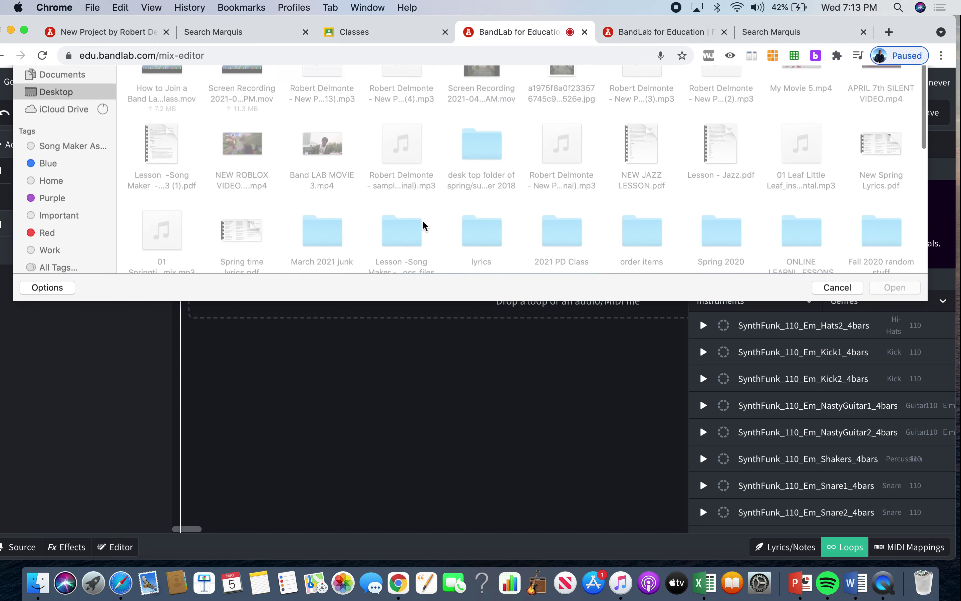
left_click(834, 350)
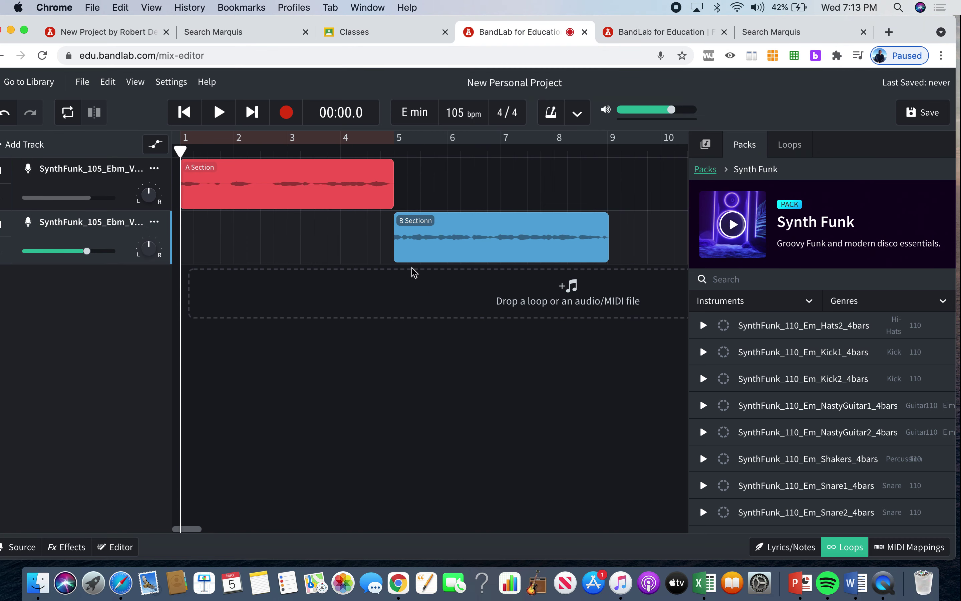
double_click(427, 222)
key("BackSpace")
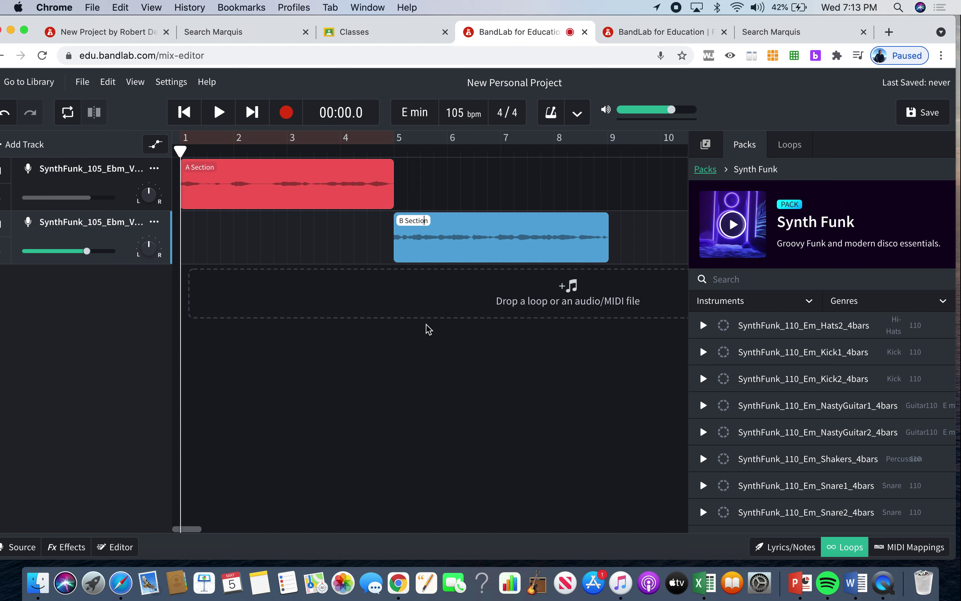
left_click(429, 333)
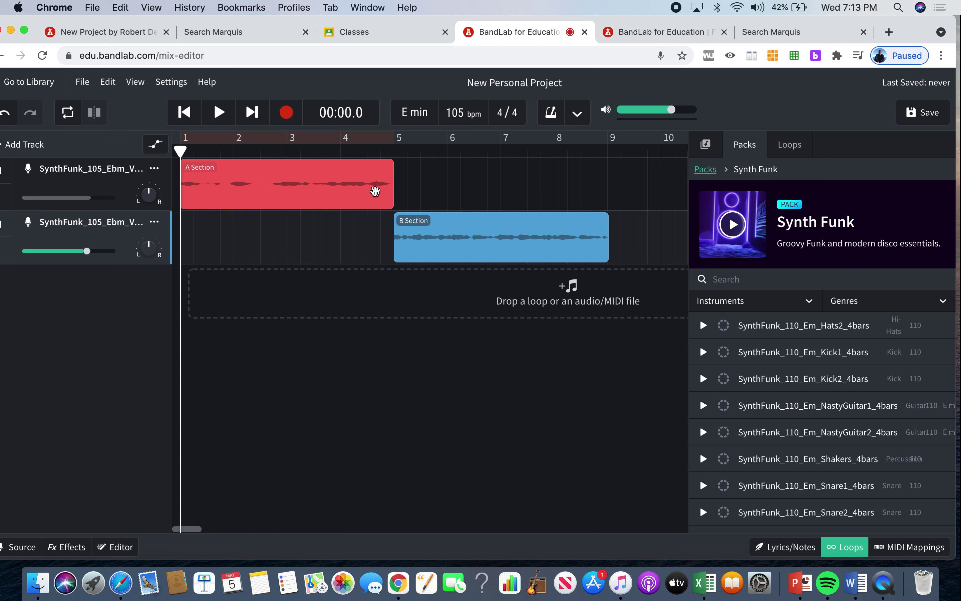
Recheck the Assignment 2 instructions in the classroom and return to the project in the mix editor
left_click(660, 35)
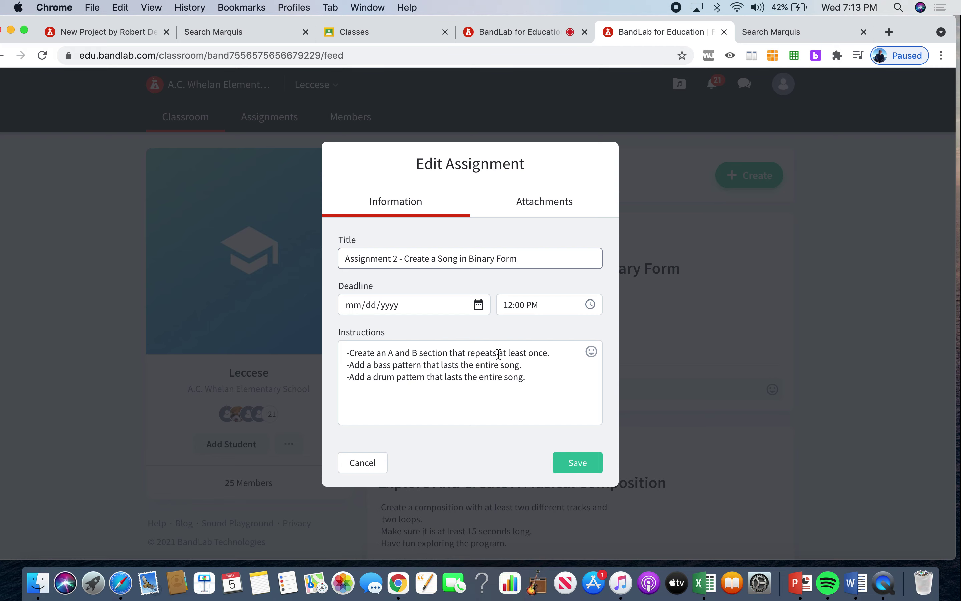
key("Return")
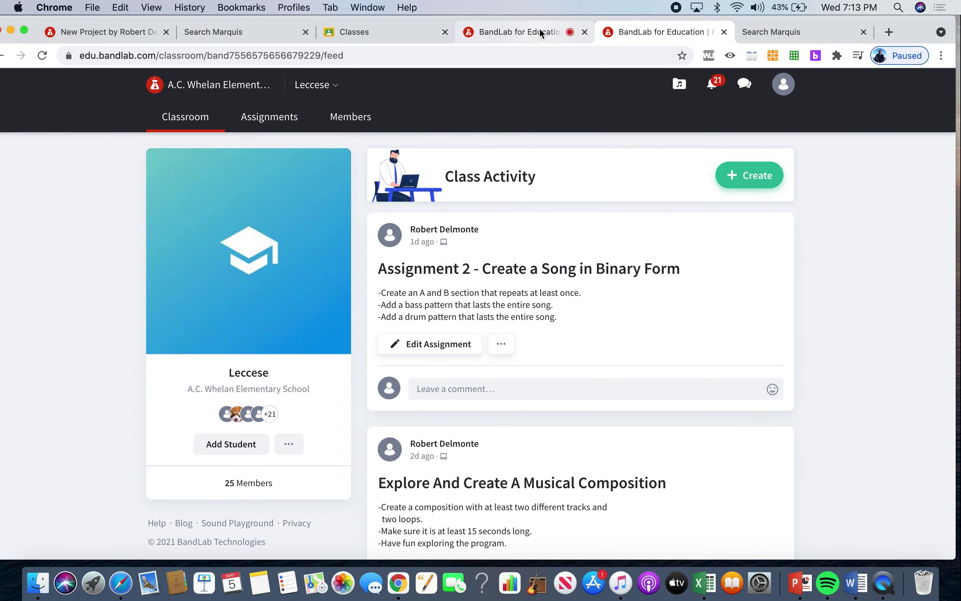
key("ctrl+shift+Tab")
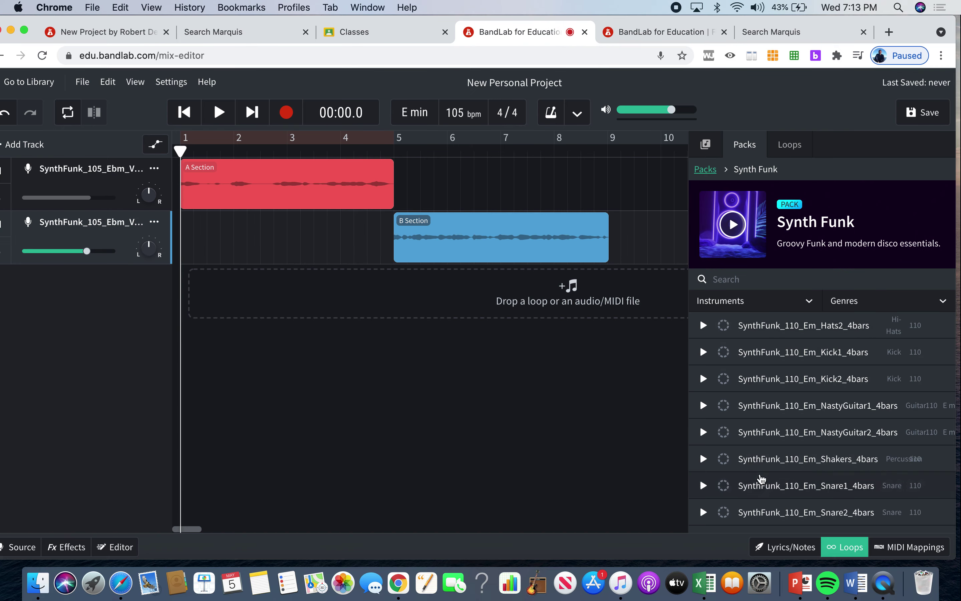
Copy the A Section region and paste it on the first track at bar 9, where the B Section ends
left_click(845, 547)
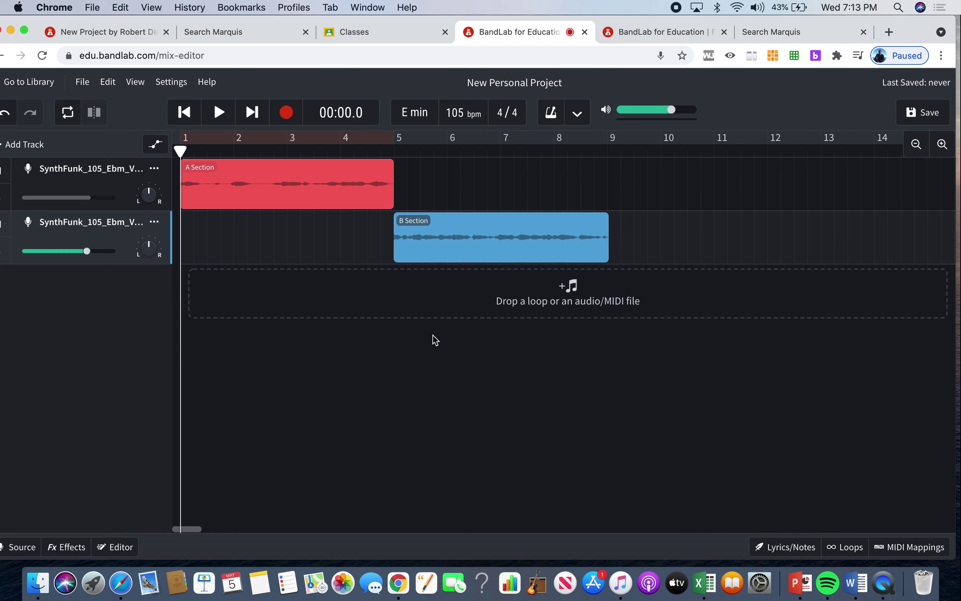
left_click(341, 197)
right_click(342, 197)
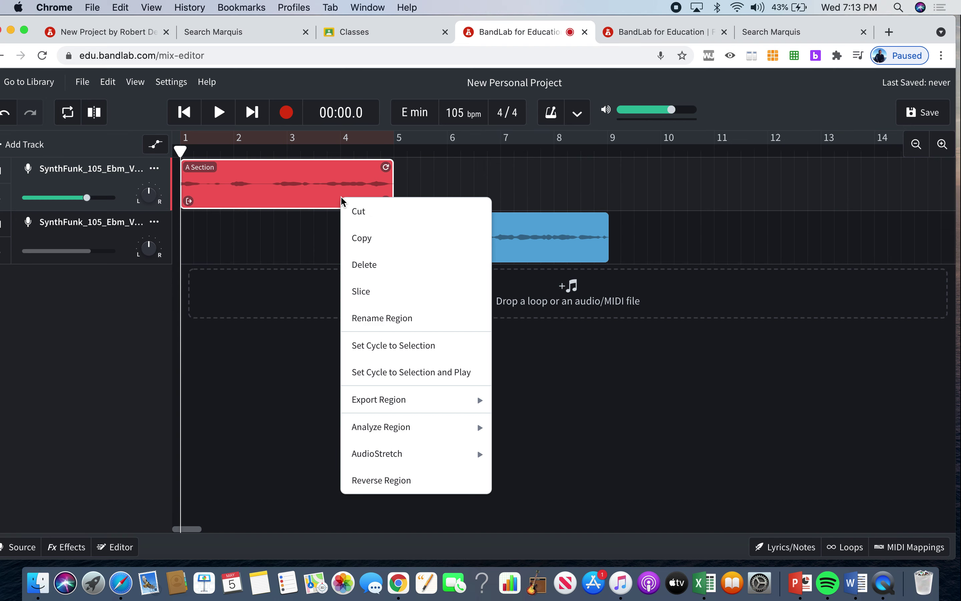
left_click(362, 238)
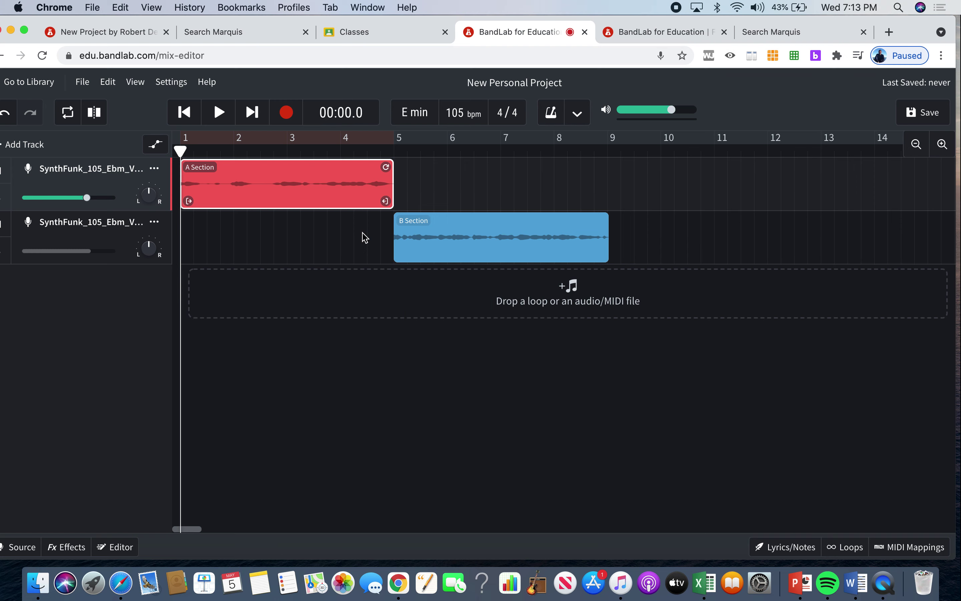
left_click_drag(181, 150, 606, 148)
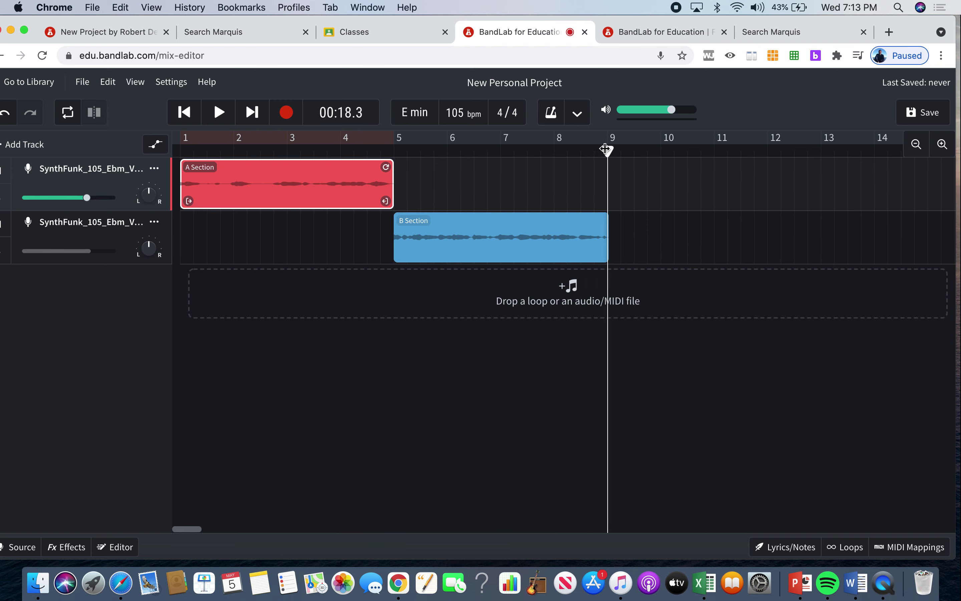
right_click(633, 195)
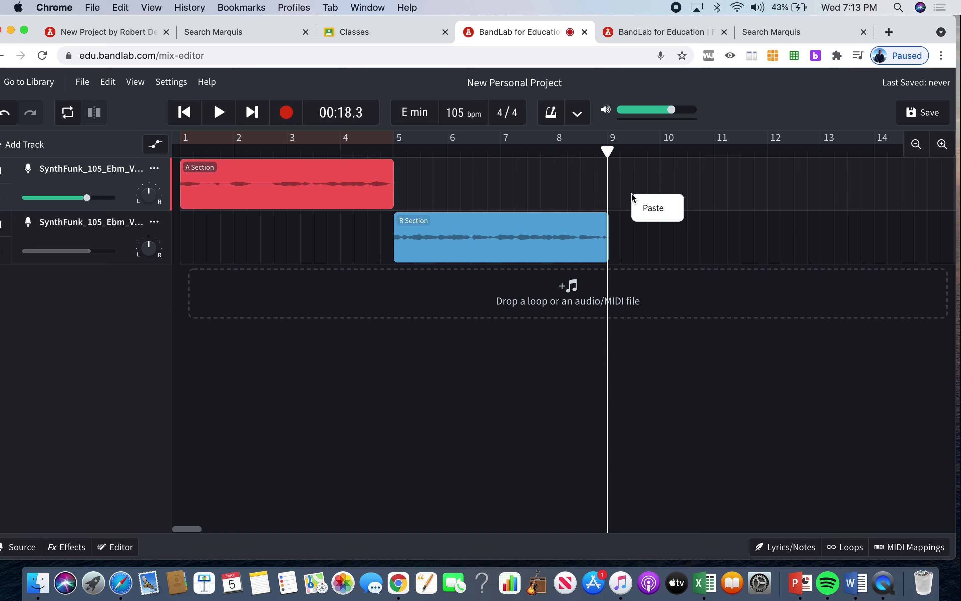
left_click(645, 208)
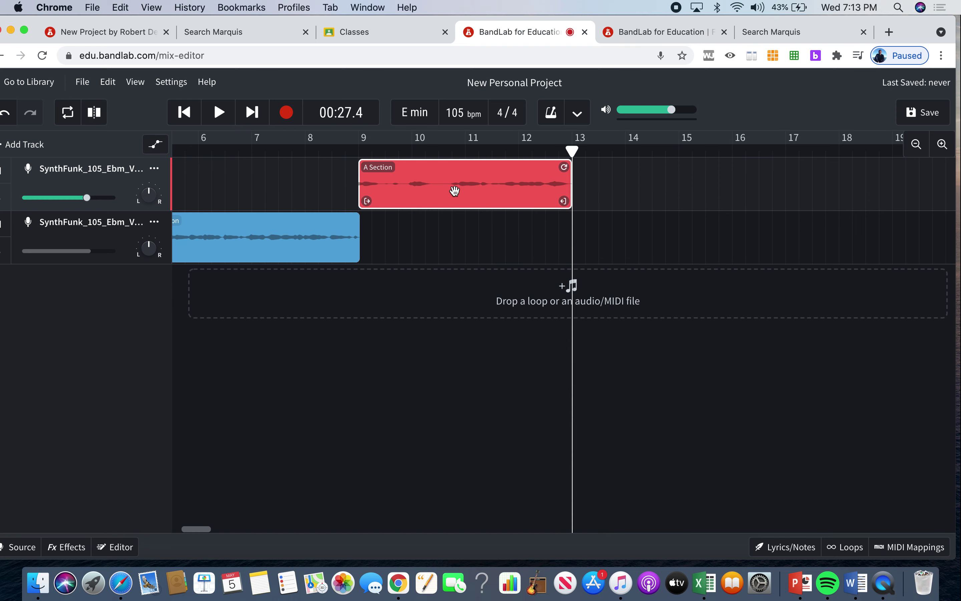
Copy the B Section region and paste it on the second track at bar 13, after the repeated A Section
scroll(453, 193, "left", 5)
left_click(451, 233)
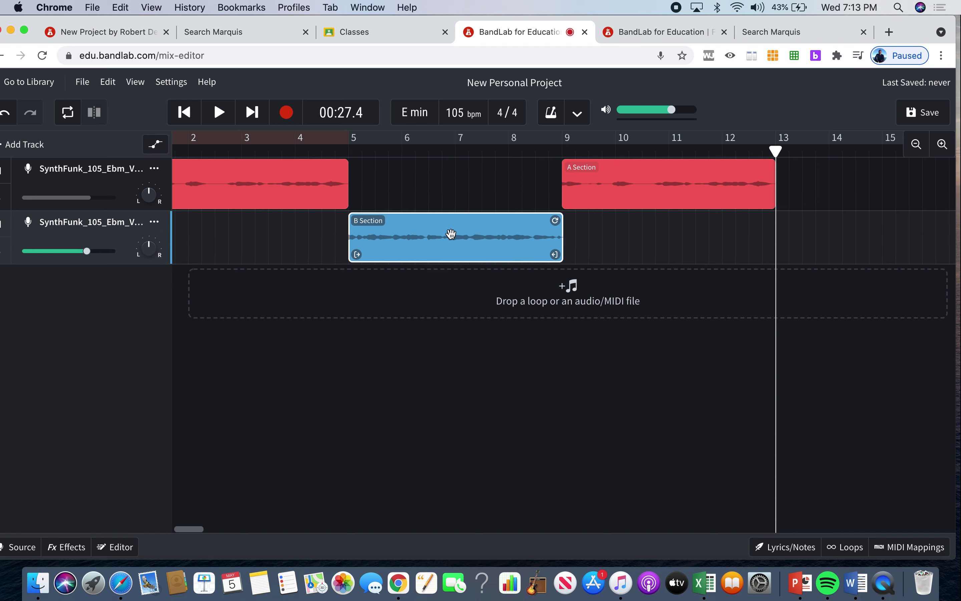
right_click(451, 234)
left_click(477, 275)
right_click(811, 219)
left_click(821, 227)
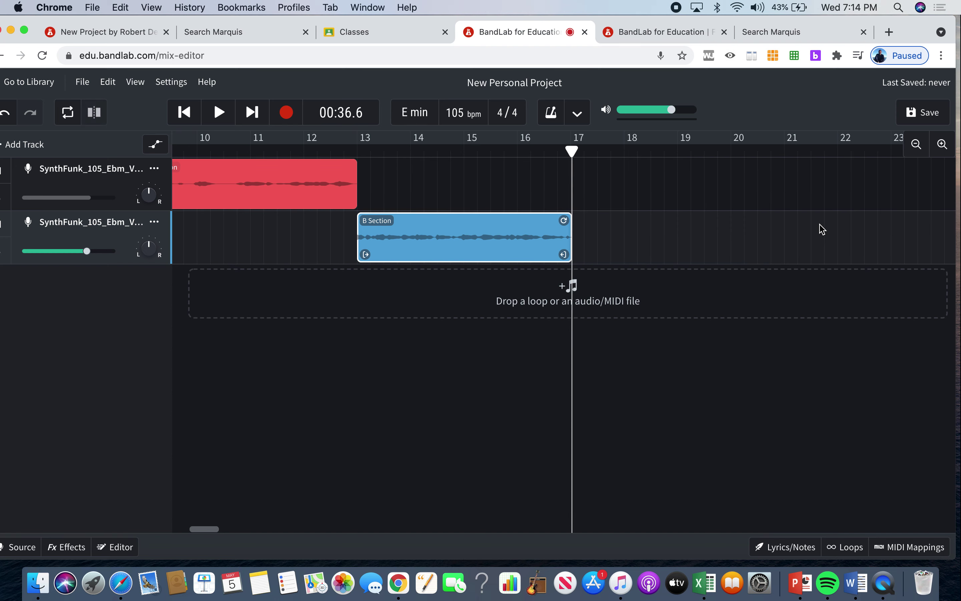
scroll(451, 261, "left", 5)
scroll(451, 260, "left", 2)
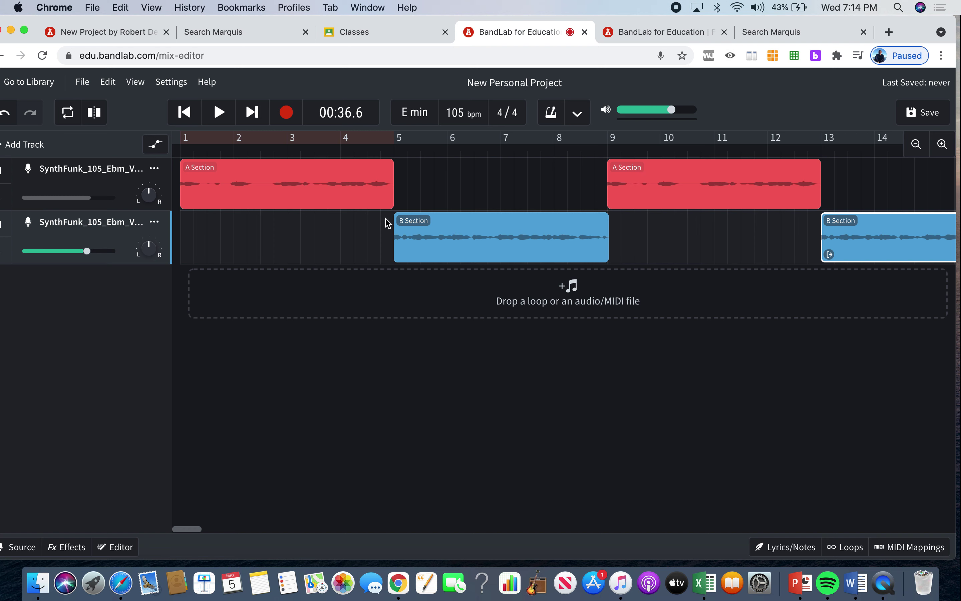
Reread the Assignment 2 instructions in the classroom for the next requirement and return to the mix editor
left_click(650, 30)
left_click(453, 344)
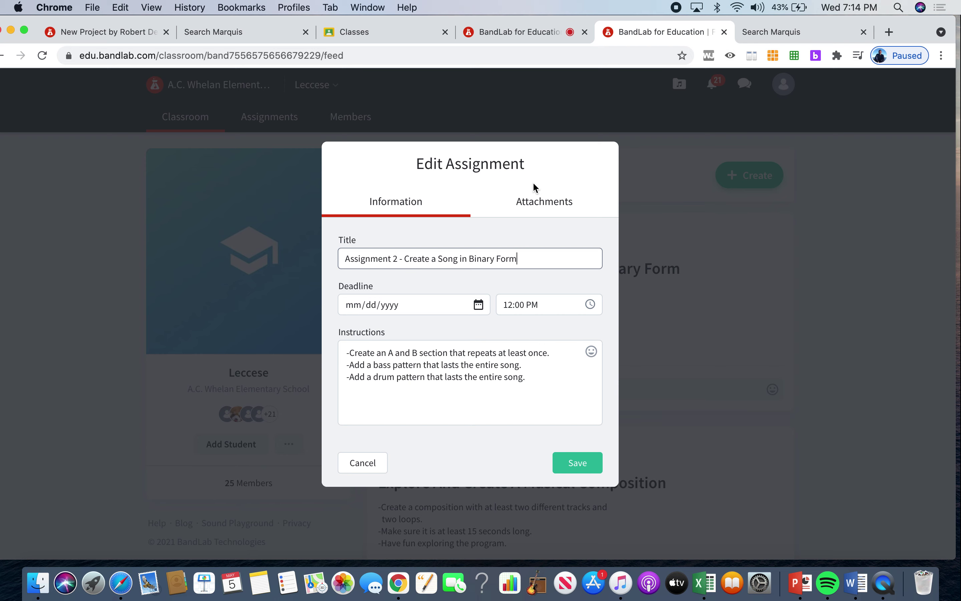
left_click(529, 32)
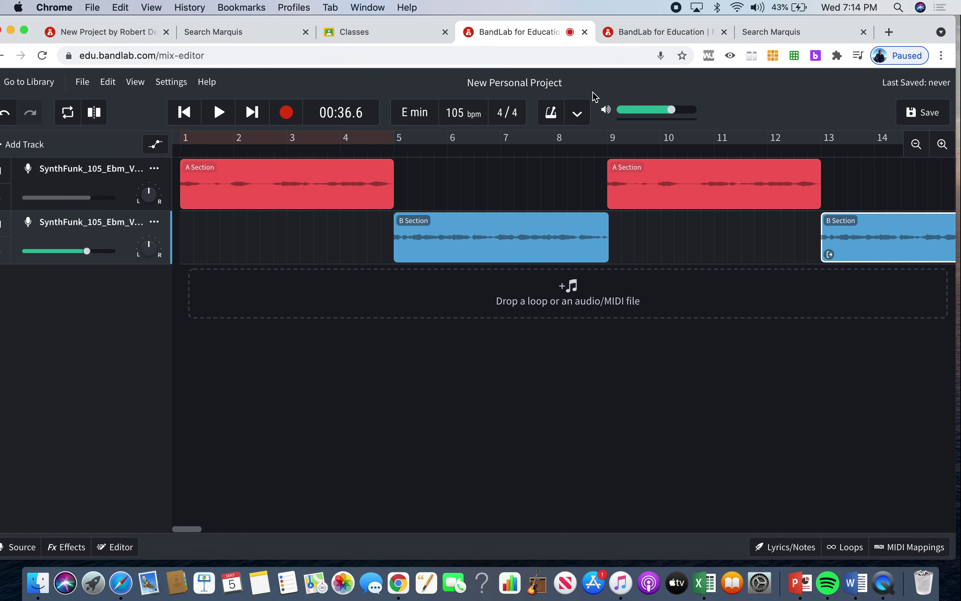
Search the Synth Funk pack for "Bass" and add SynthFunk_110_Em_Synth3_4bars as a third track, looped to the end of the last B Section
left_click(849, 550)
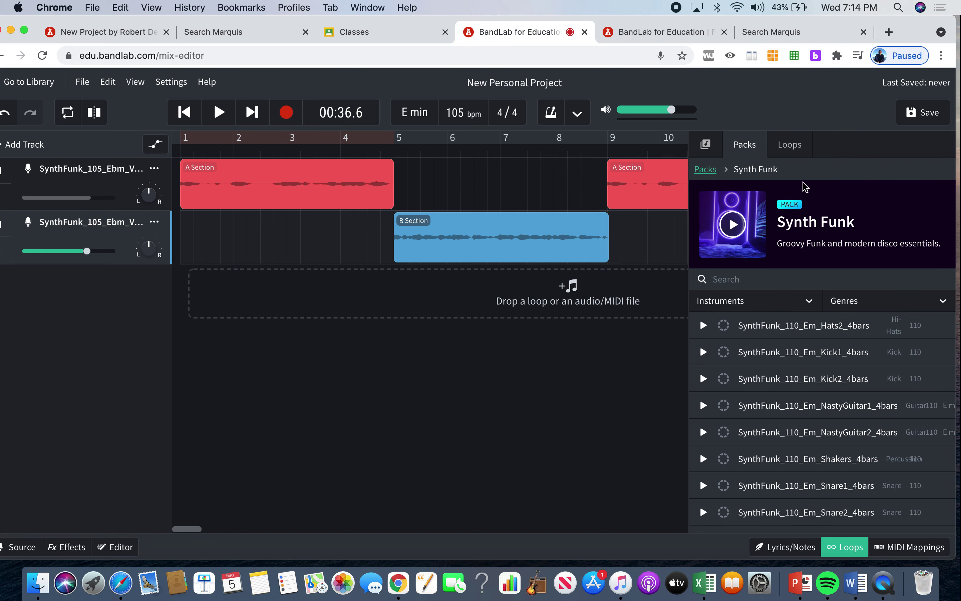
left_click(746, 280)
type("Bass")
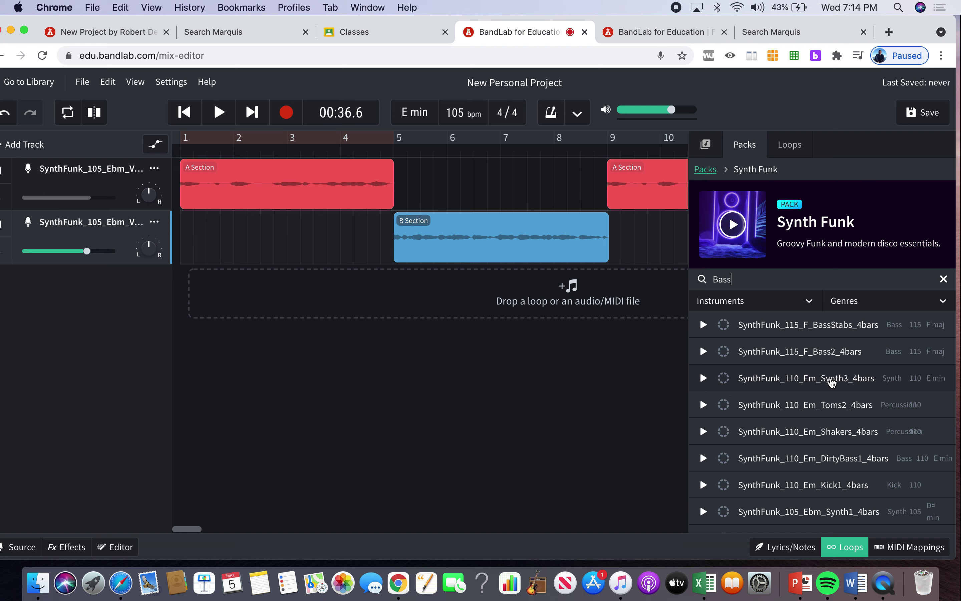
left_click_drag(832, 382, 259, 302)
left_click_drag(197, 285, 197, 285)
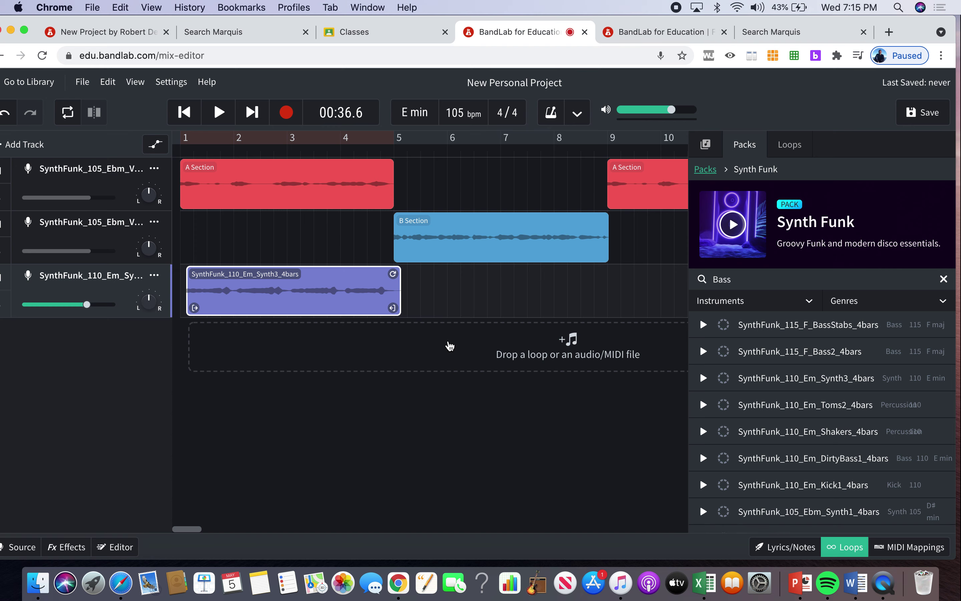
scroll(453, 386, "down", 3)
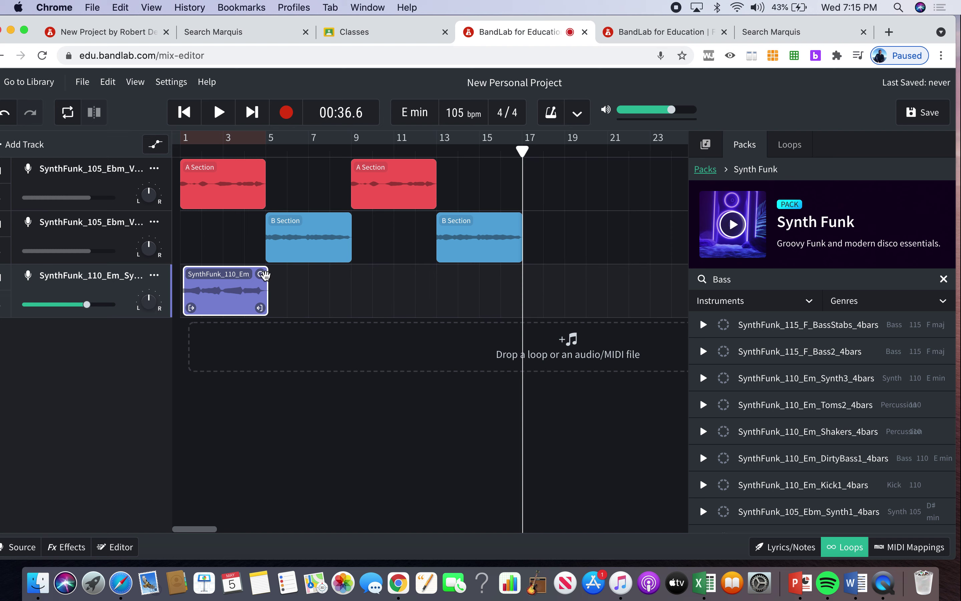
left_click_drag(260, 274, 512, 250)
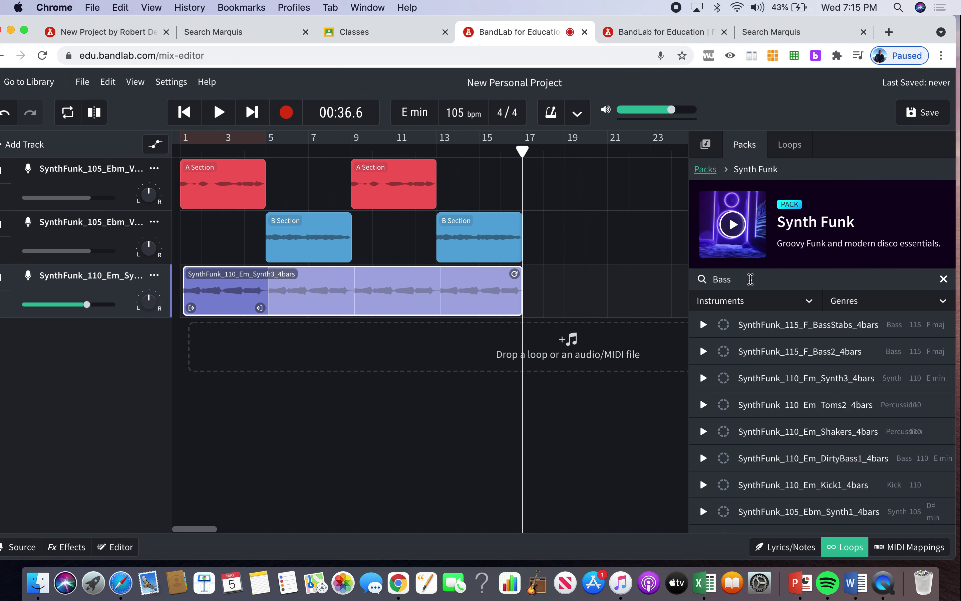
Check the assignment's drum requirement and try searching the Synth Funk pack for "Drum" loops
left_click(680, 33)
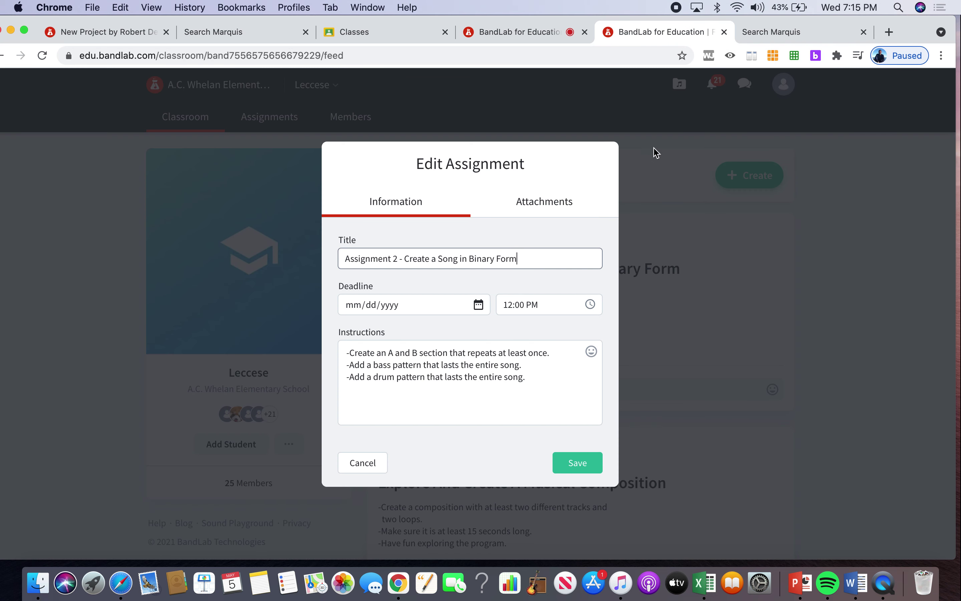
left_click(539, 31)
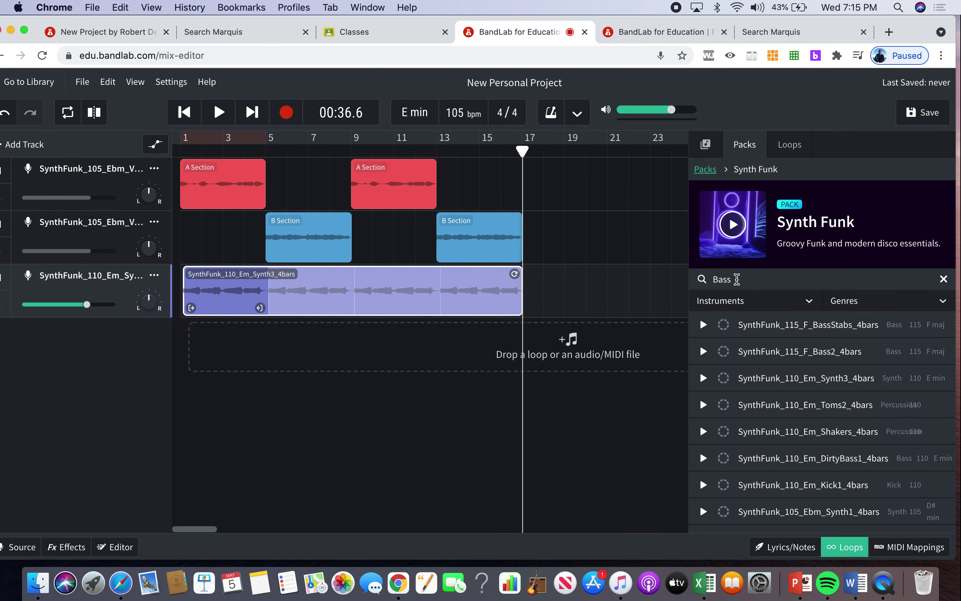
double_click(739, 279)
type("Drum")
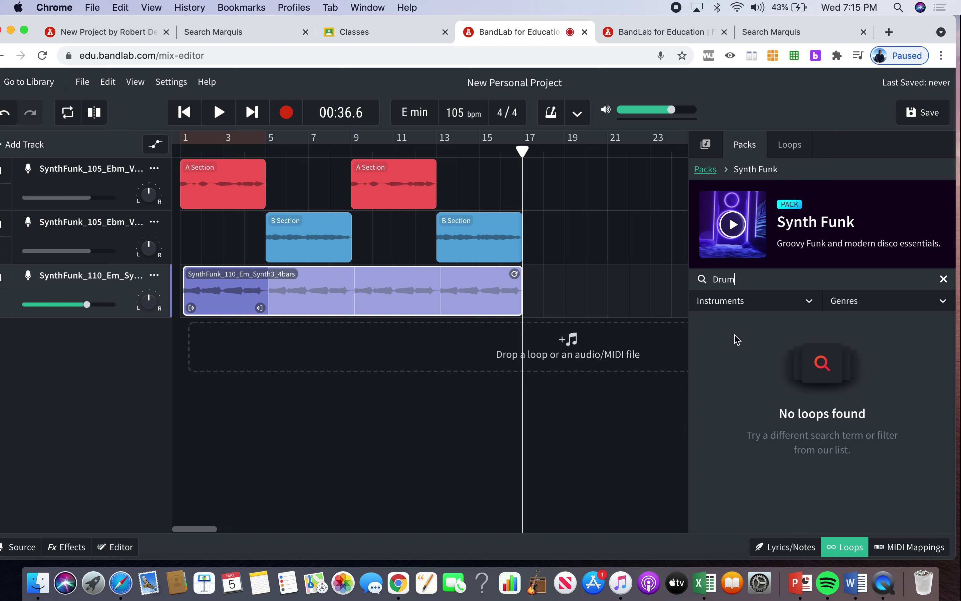
key("BackSpace")
type("b")
key("BackSpace")
key("BackSpace")
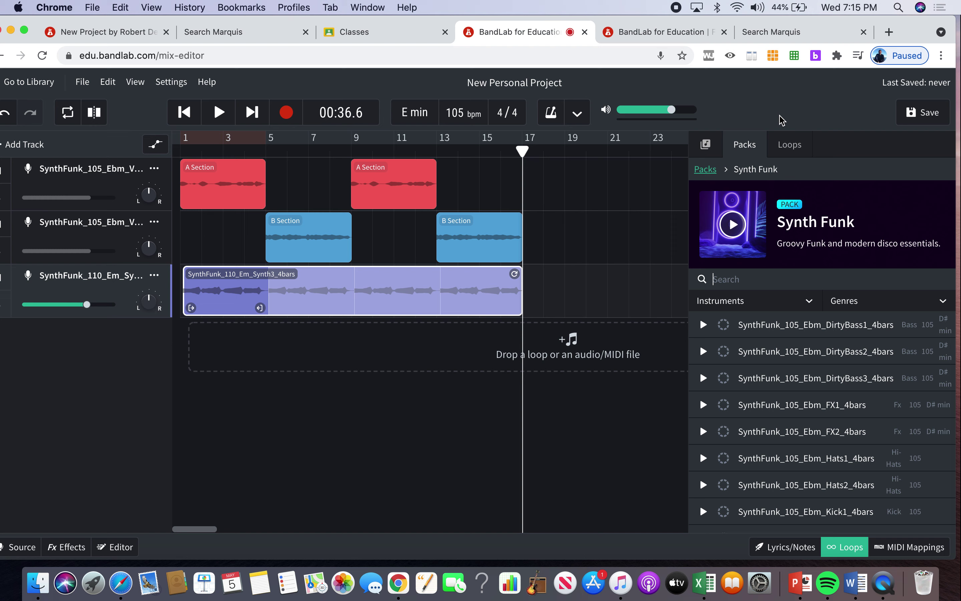
Search all loops for "funk beat" and add Funk Lite Beat 03 as a fourth track, looped from bar 1 to the end of the last B Section
left_click(792, 149)
left_click(765, 169)
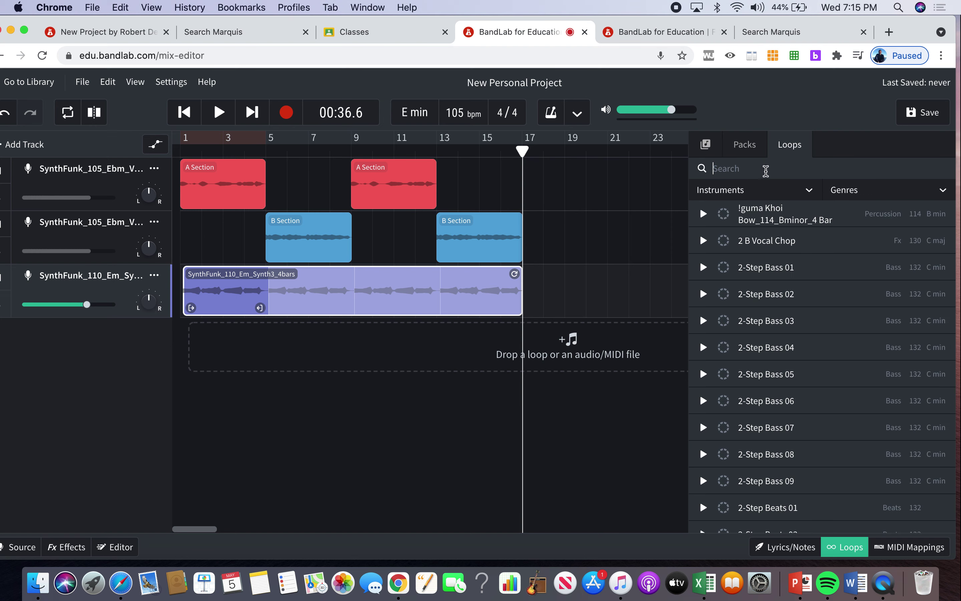
type("funk ")
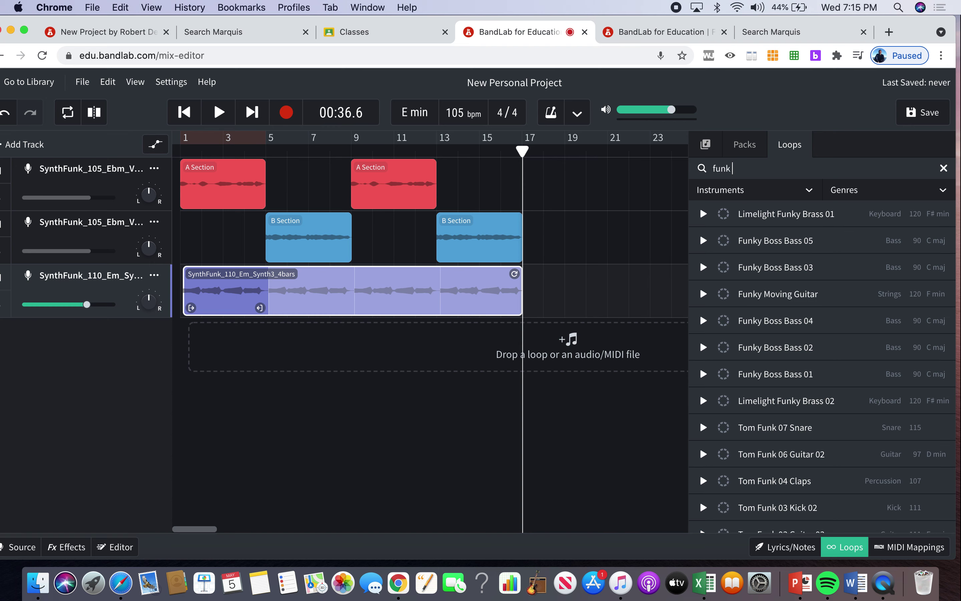
type("beat")
key("BackSpace")
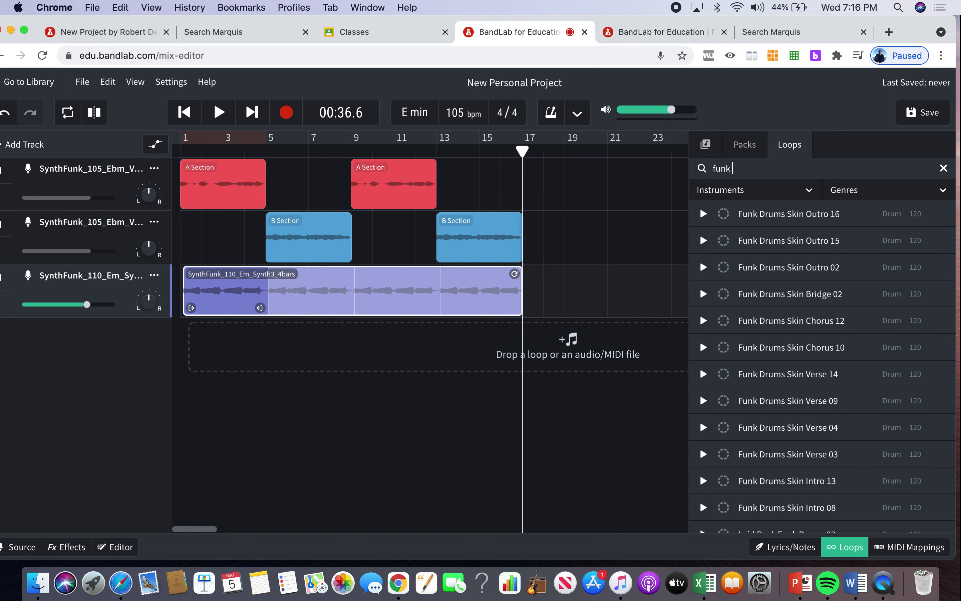
type("t")
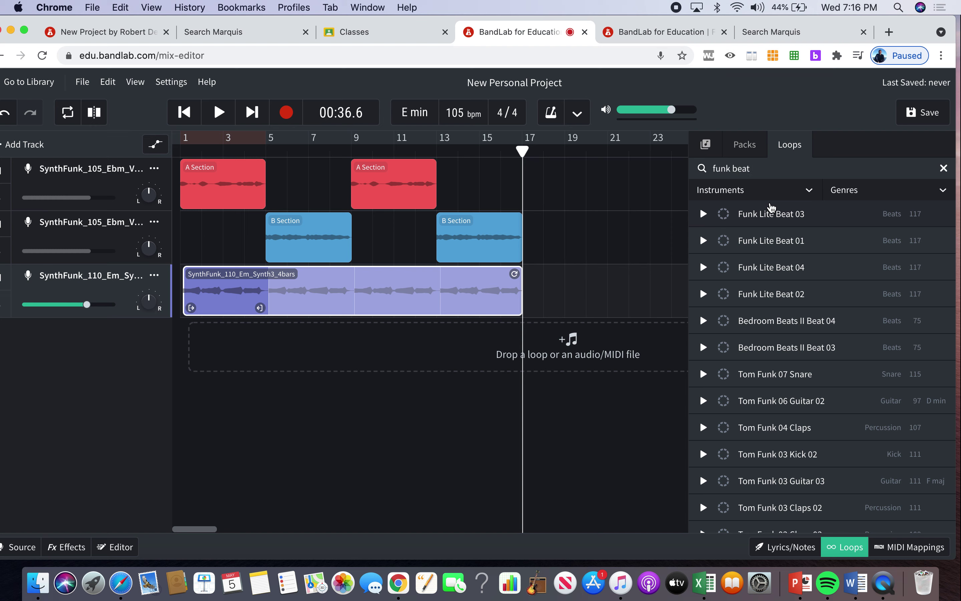
left_click(772, 214)
left_click_drag(790, 216, 514, 329)
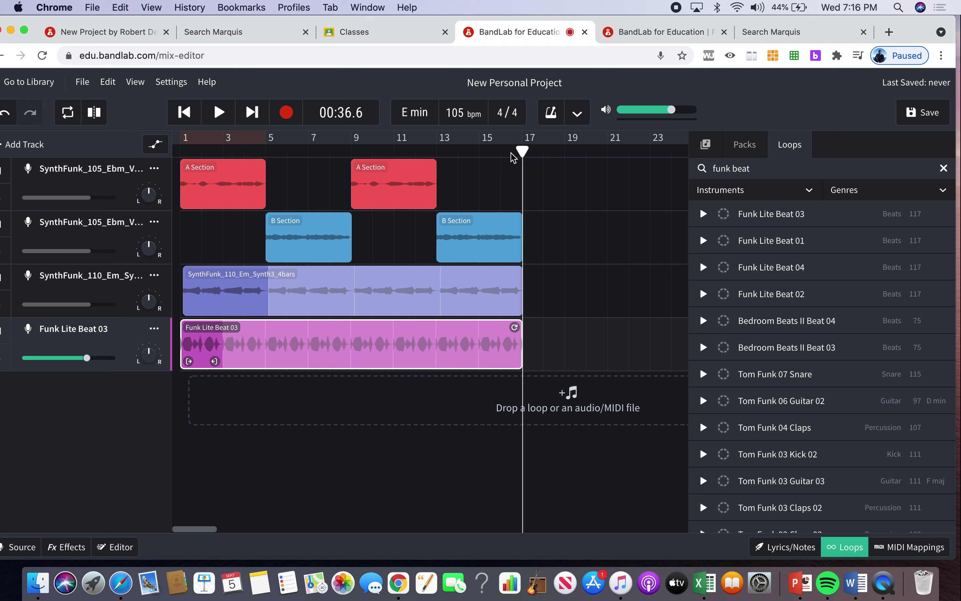
left_click_drag(521, 151, 171, 133)
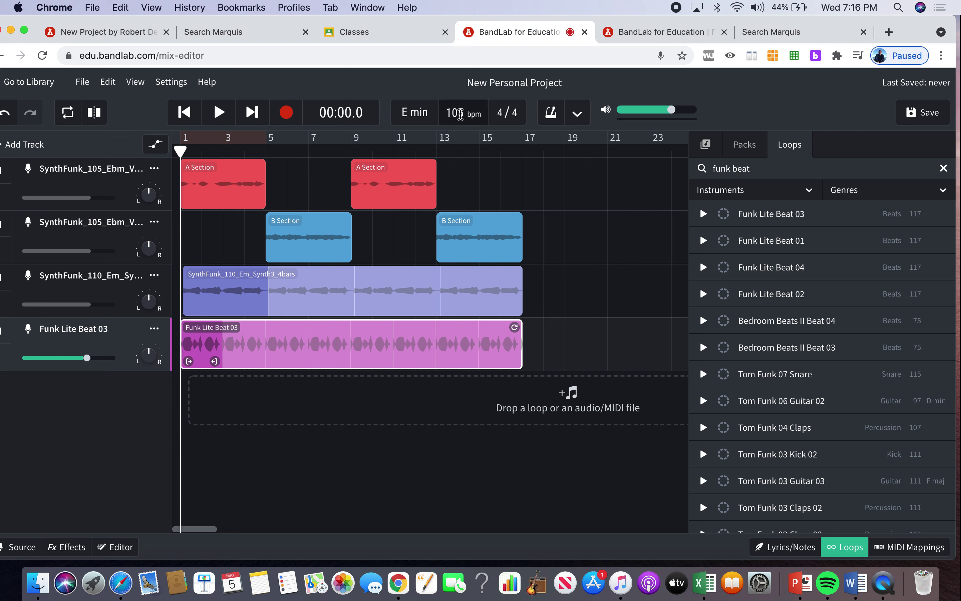
Set the project tempo to 117 bpm and adjust the existing audio regions to it
left_click(459, 114)
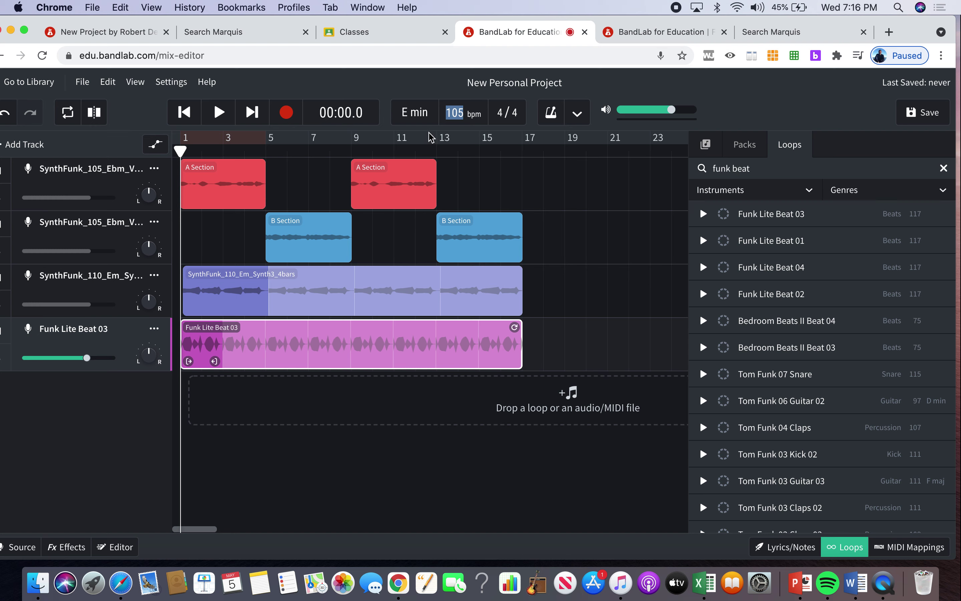
type("117")
key("Return")
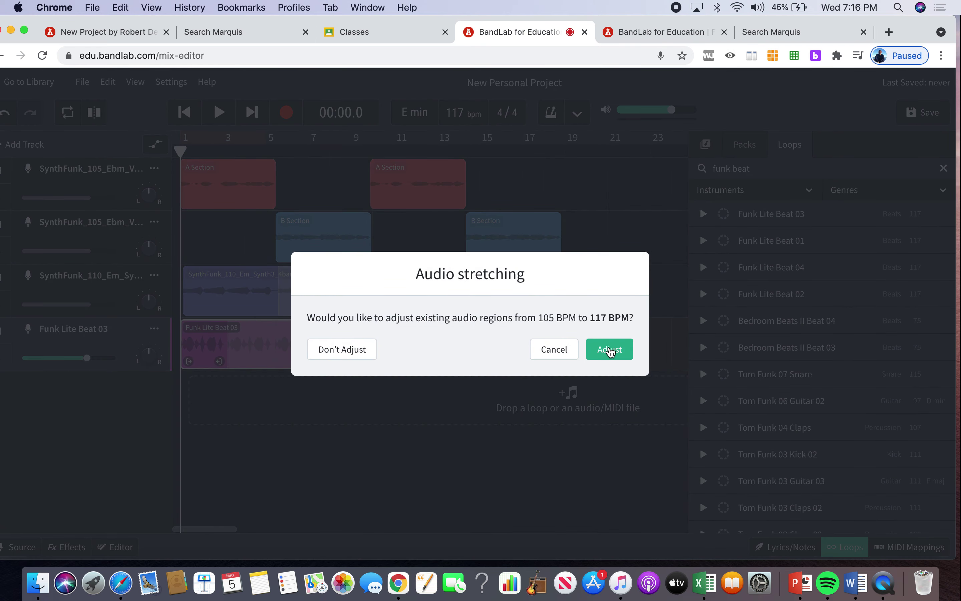
left_click(610, 350)
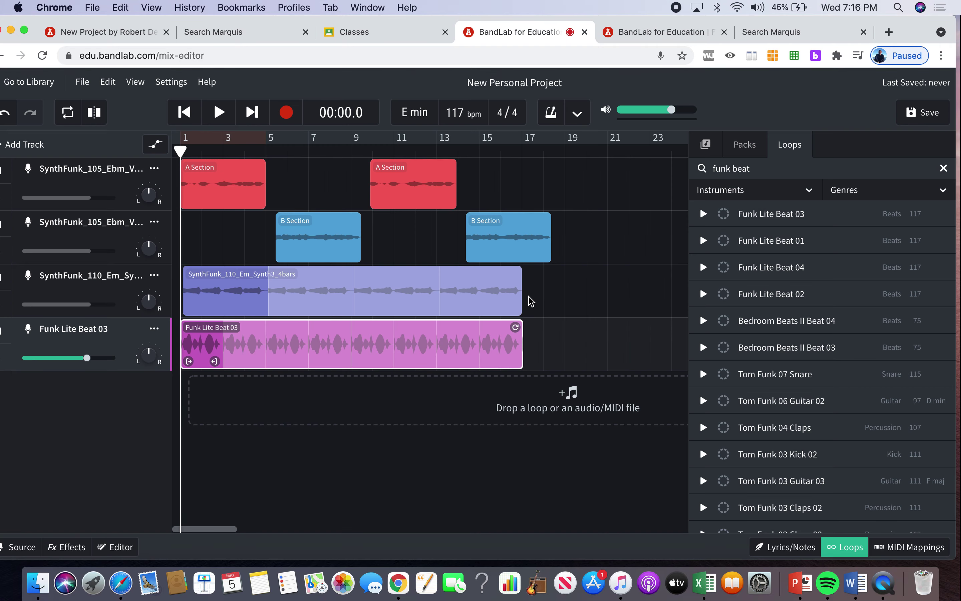
Extend the looped Synth3 and Funk Lite Beat 03 regions to about bar 19, past the end of the last B Section
left_click(512, 284)
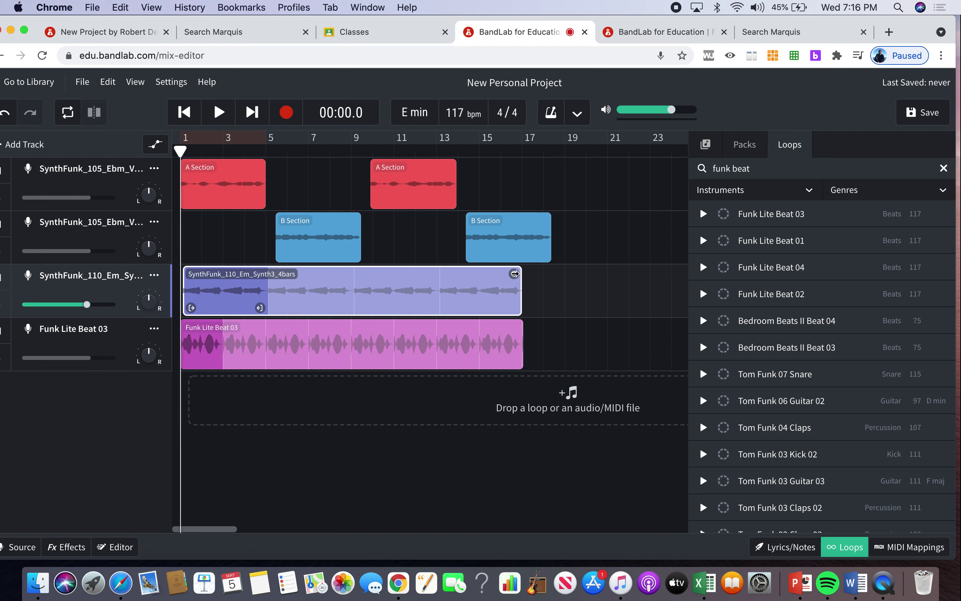
left_click_drag(515, 273, 556, 274)
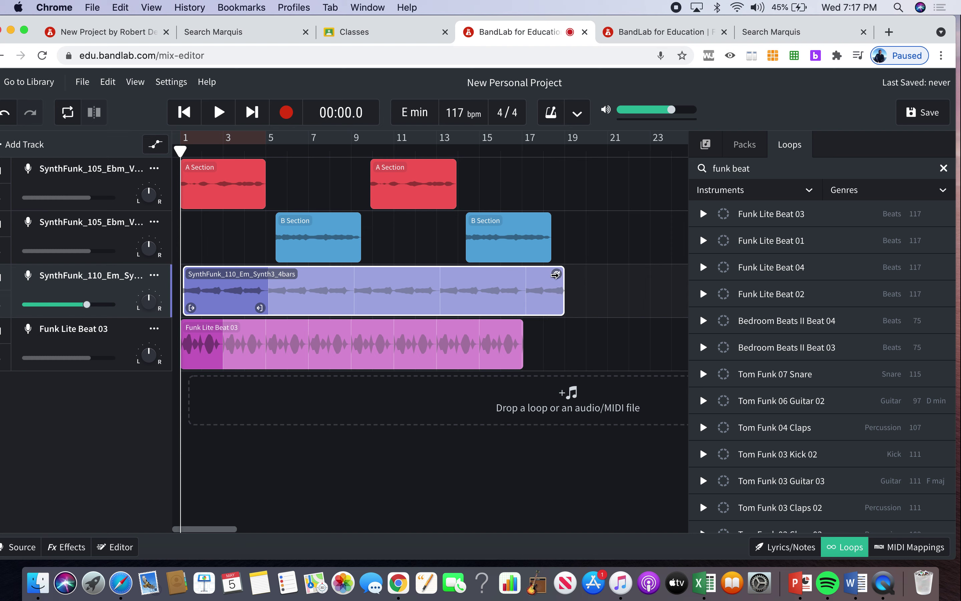
left_click(514, 335)
left_click_drag(516, 328, 556, 327)
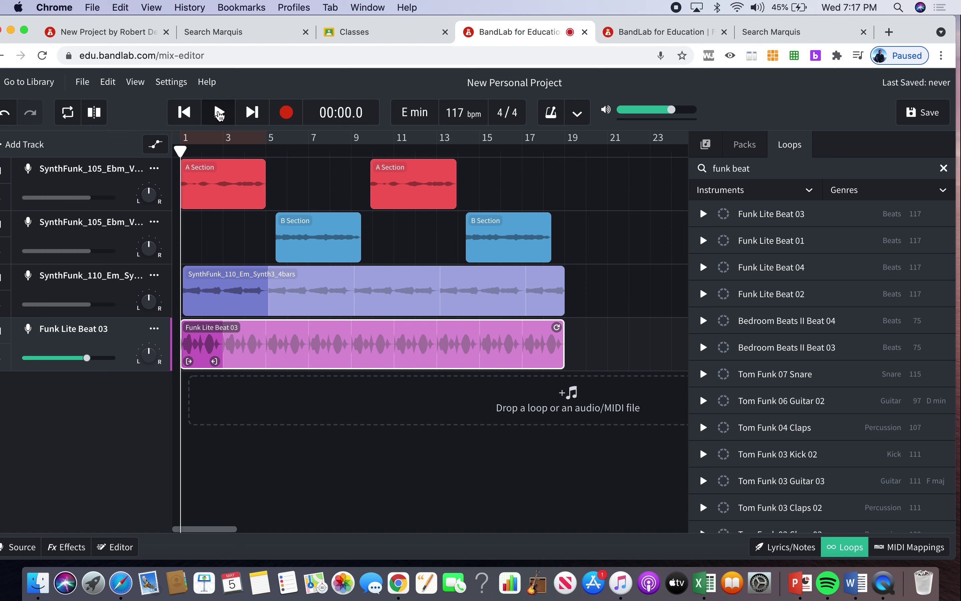
Play the song from the beginning and shift the Synth3 region to start exactly at bar 1
left_click(219, 114)
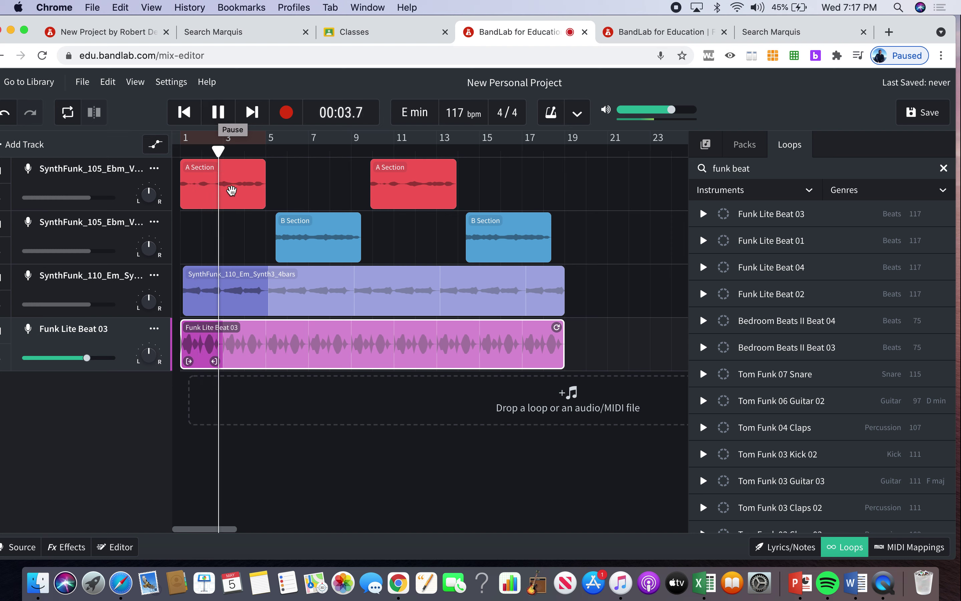
left_click(279, 294)
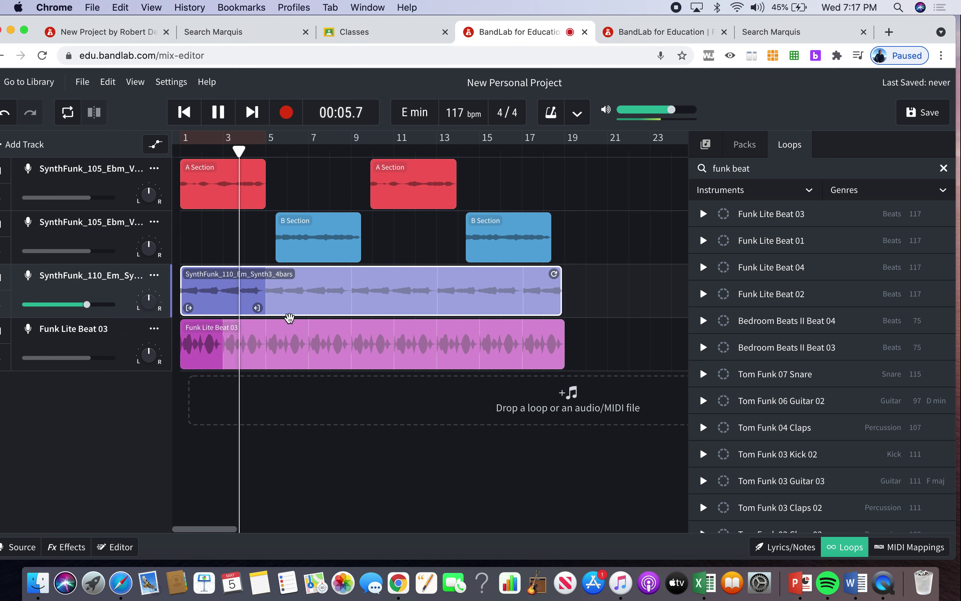
left_click(301, 345)
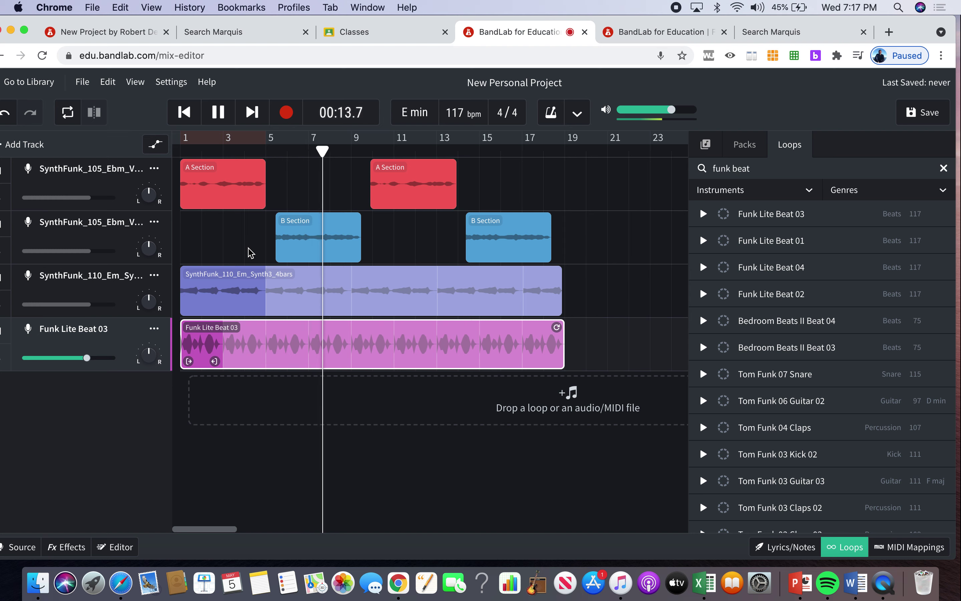
Close the gaps between sections by moving the first B Section to bar 5, the second A Section to bar 9 and the last B Section to bar 13
left_click_drag(383, 194, 372, 194)
left_click_drag(484, 223, 466, 226)
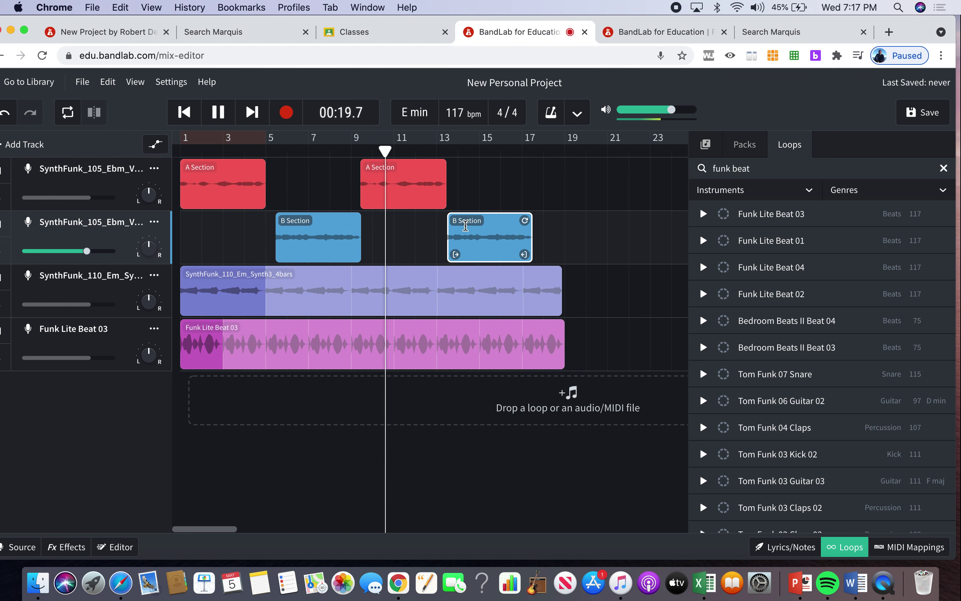
left_click_drag(304, 236, 299, 236)
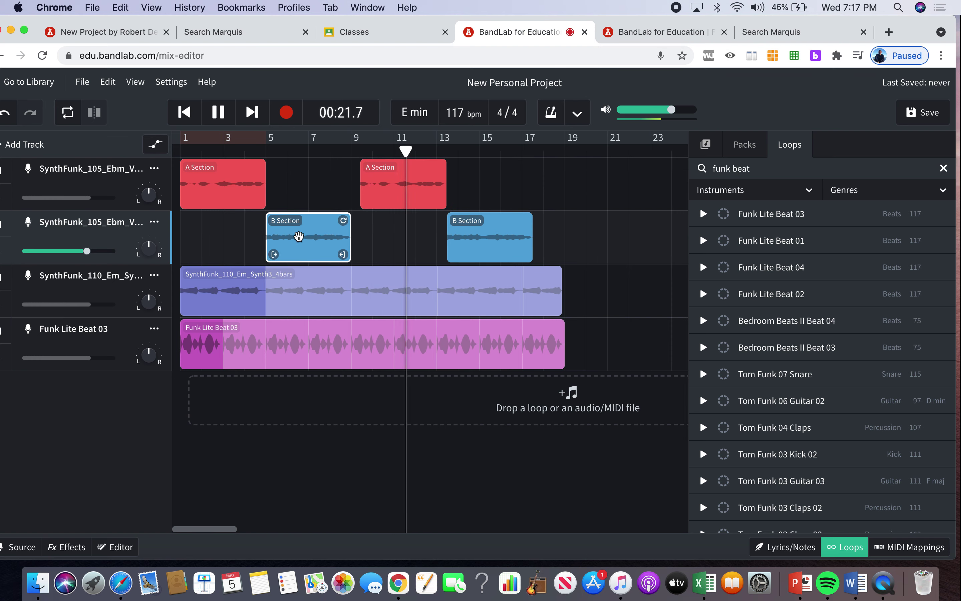
left_click_drag(376, 194, 366, 193)
left_click_drag(468, 230, 458, 231)
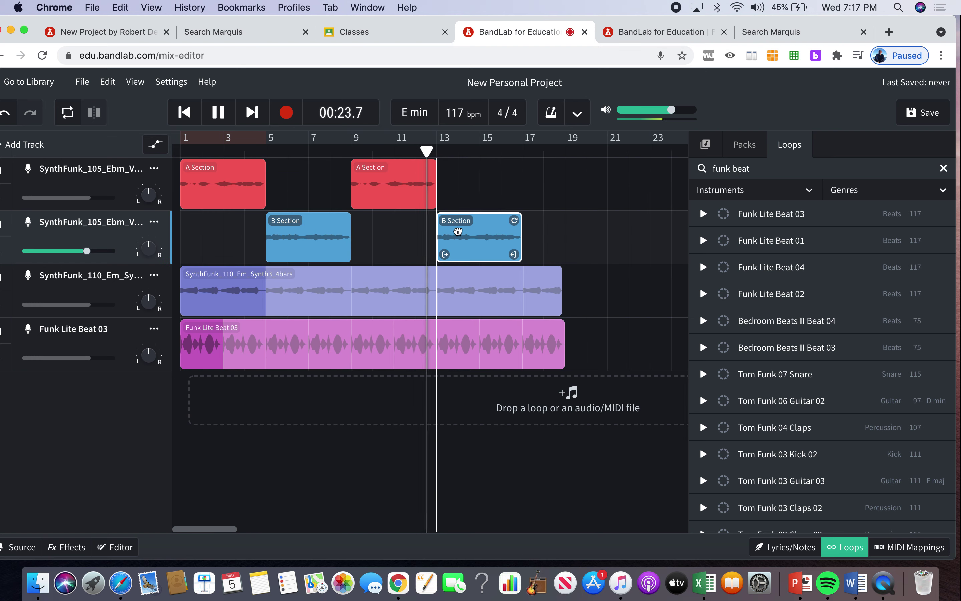
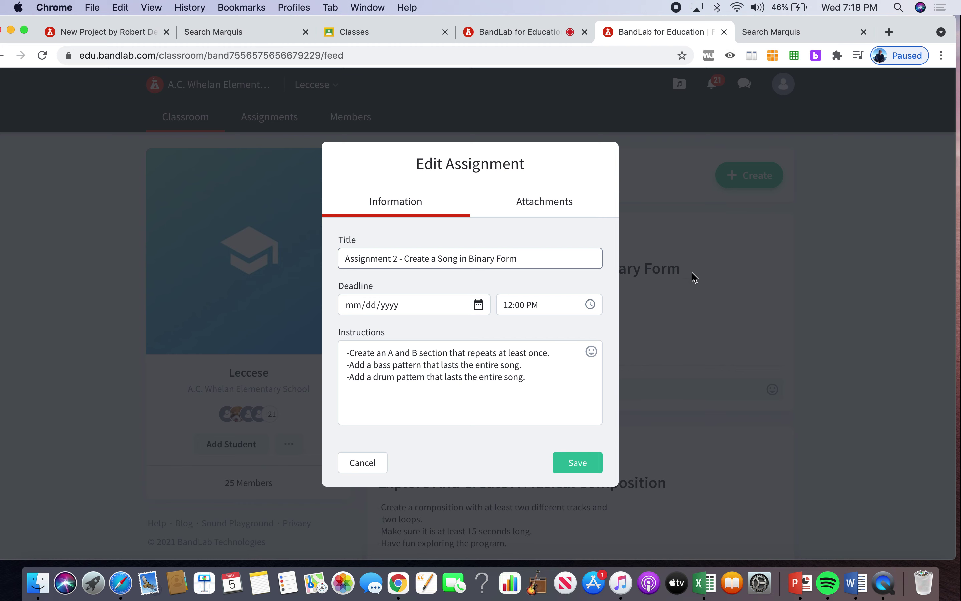
Return to the mix editor, show volume automation, and draw a fade-in on the A Section track from bar 1 to about bar 3
left_click(523, 32)
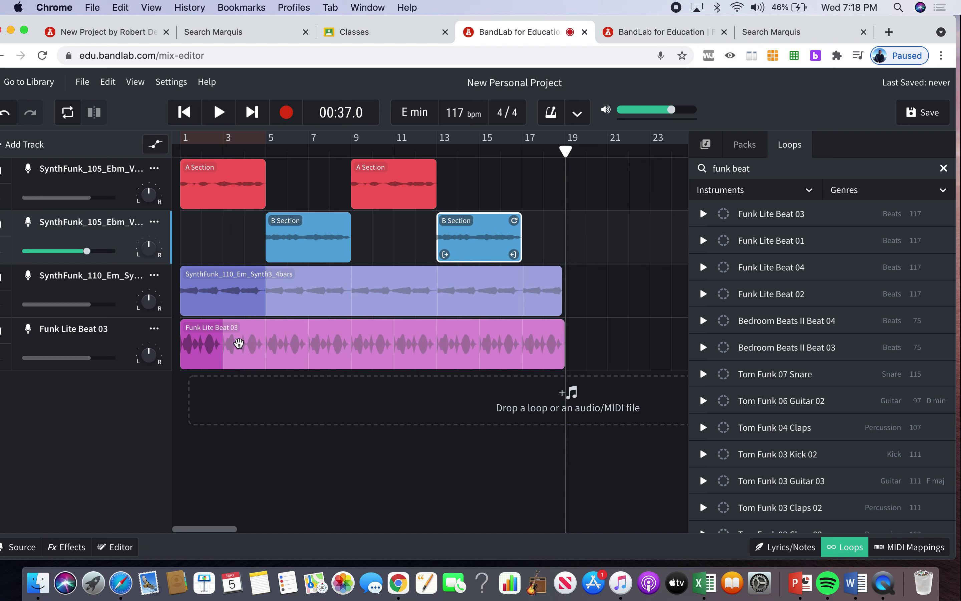
left_click(157, 145)
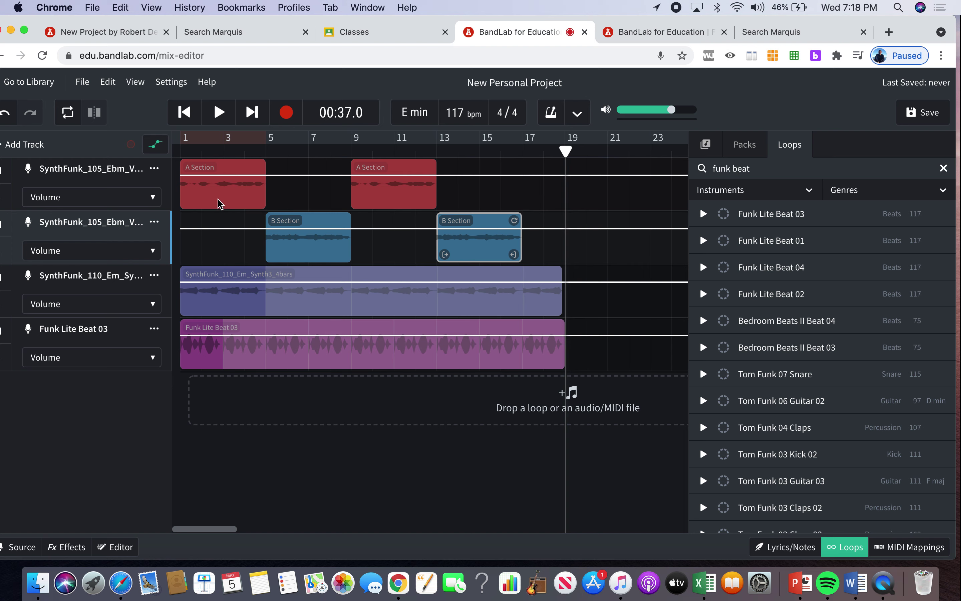
left_click(229, 175)
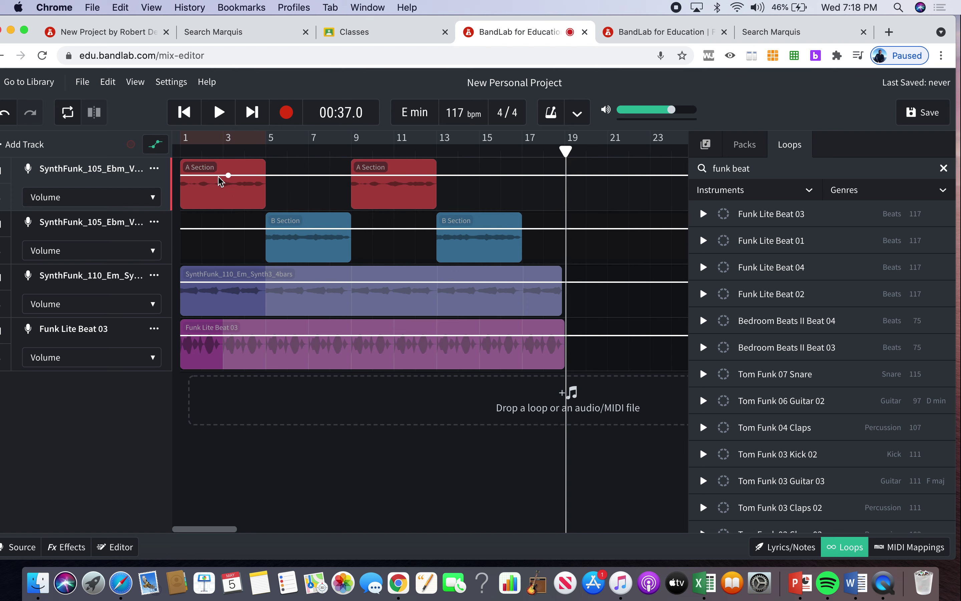
left_click(217, 177)
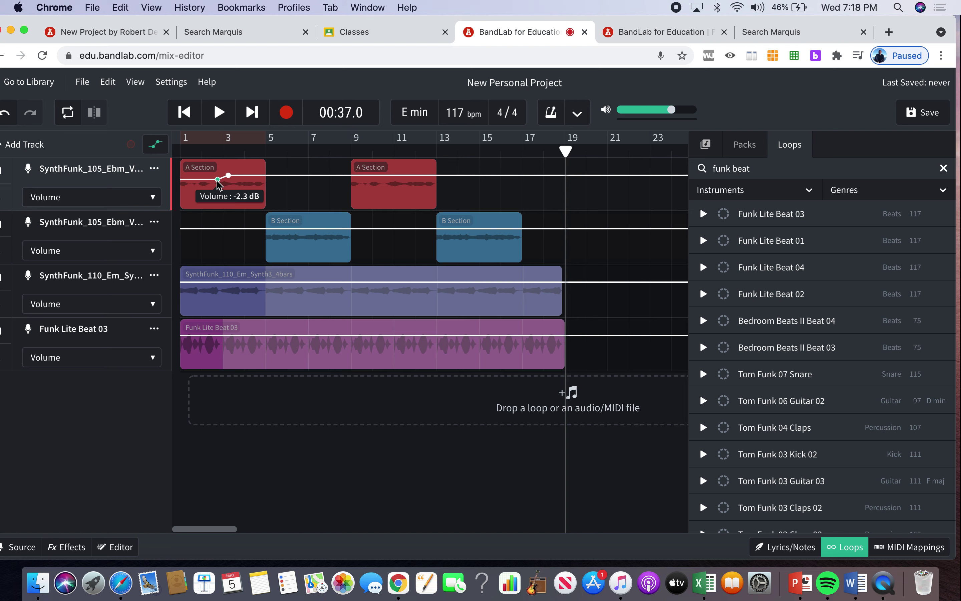
left_click_drag(217, 180, 194, 210)
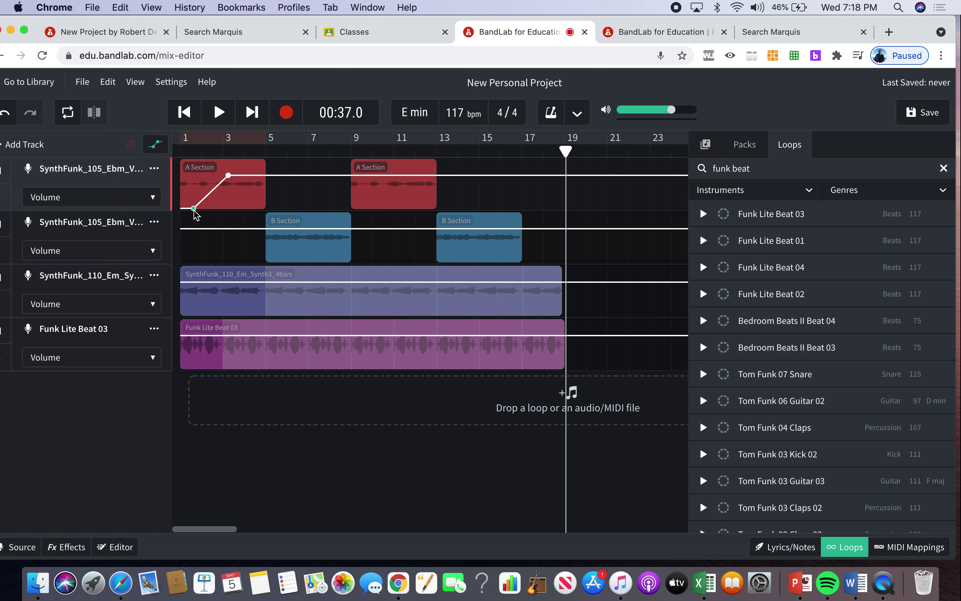
left_click_drag(228, 176, 187, 206)
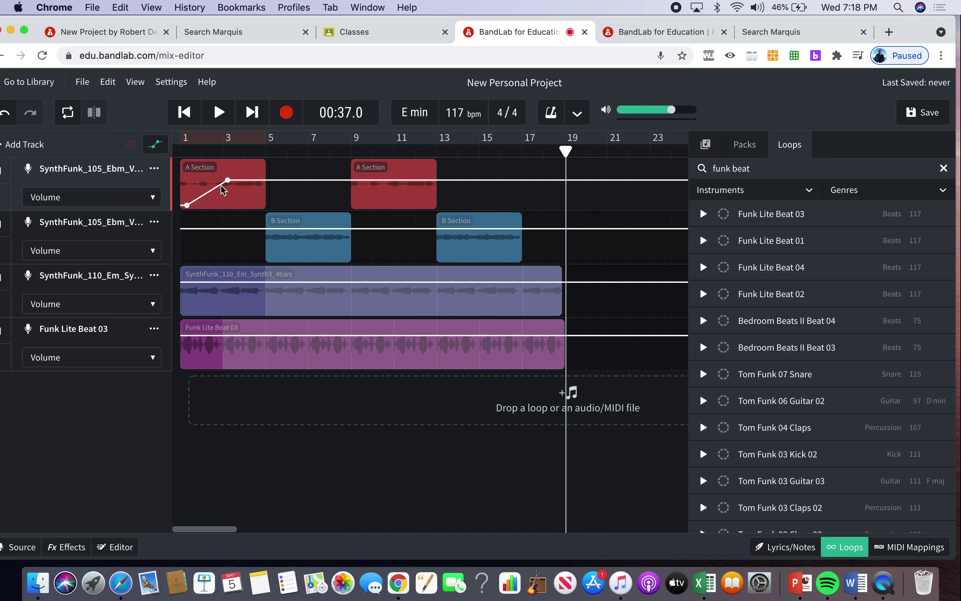
mouse_move(228, 182)
Add a volume point in the last B Section and fade out the Synth3 and Funk Lite Beat 03 tracks over about their last two bars
left_click_drag(491, 229, 491, 231)
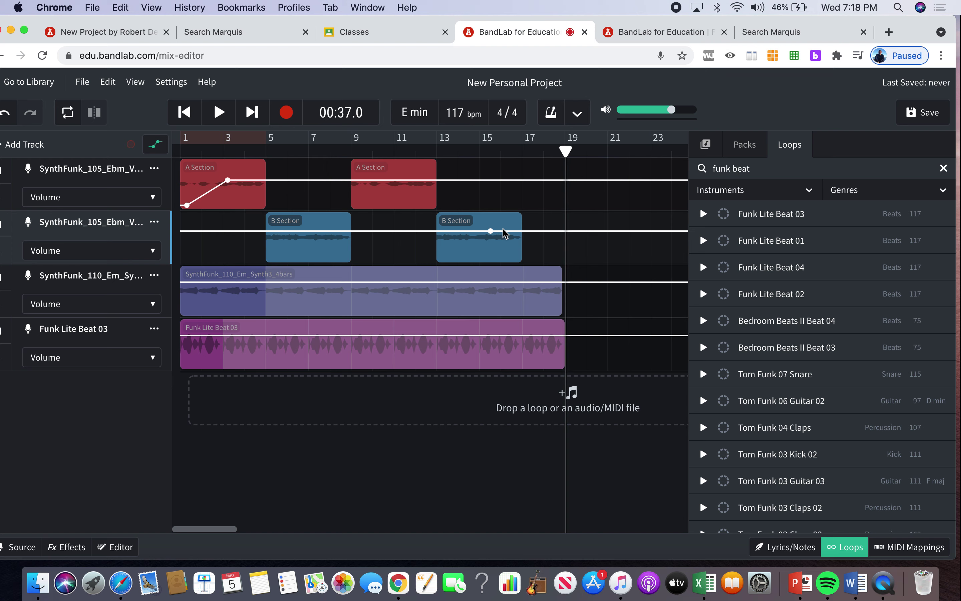
left_click_drag(517, 234, 485, 233)
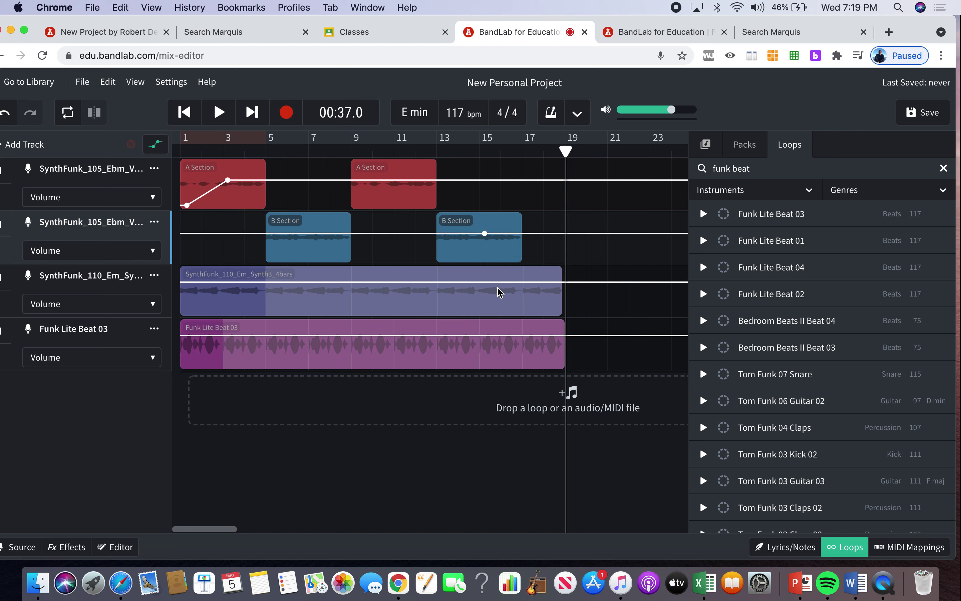
left_click(514, 282)
left_click_drag(539, 283, 557, 365)
left_click(520, 336)
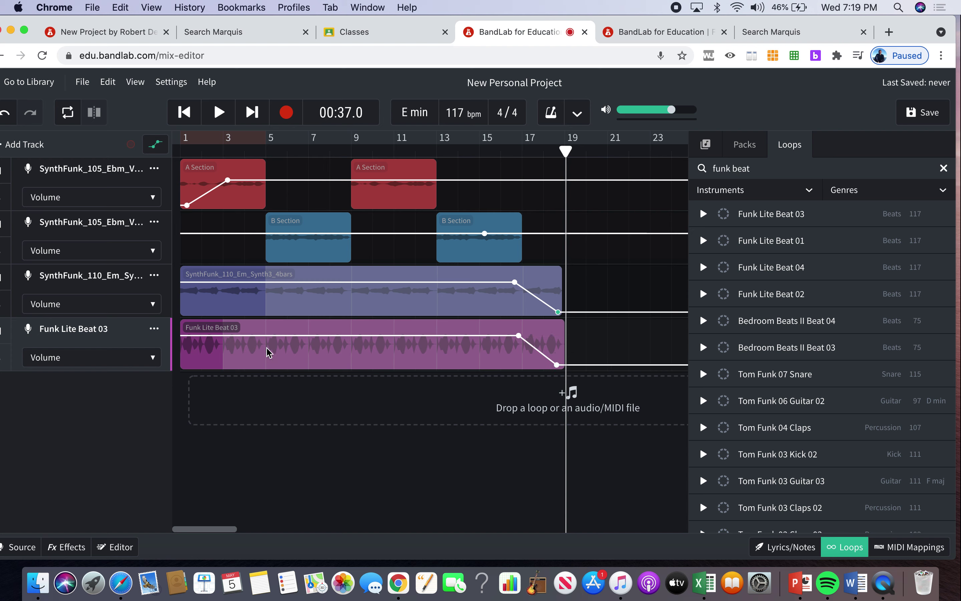
Add volume fade-ins to the Funk Lite Beat 03 and Synth3 tracks, rising from the start to about bar 3
left_click(221, 337)
left_click_drag(204, 336, 190, 353)
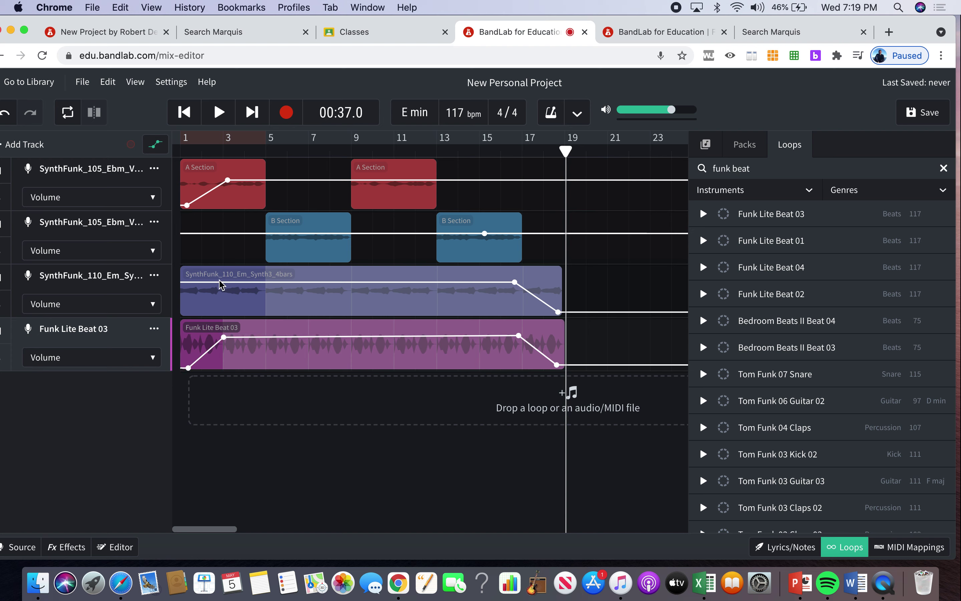
left_click(221, 283)
left_click_drag(221, 283, 185, 316)
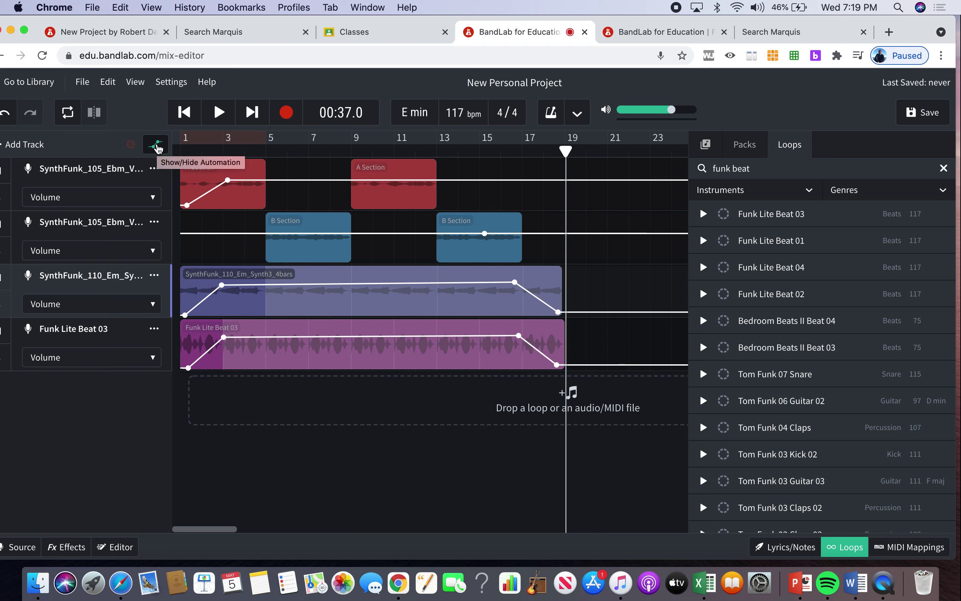
Play the whole song from the beginning to hear the fades, and stop playback after the last region
left_click(185, 113)
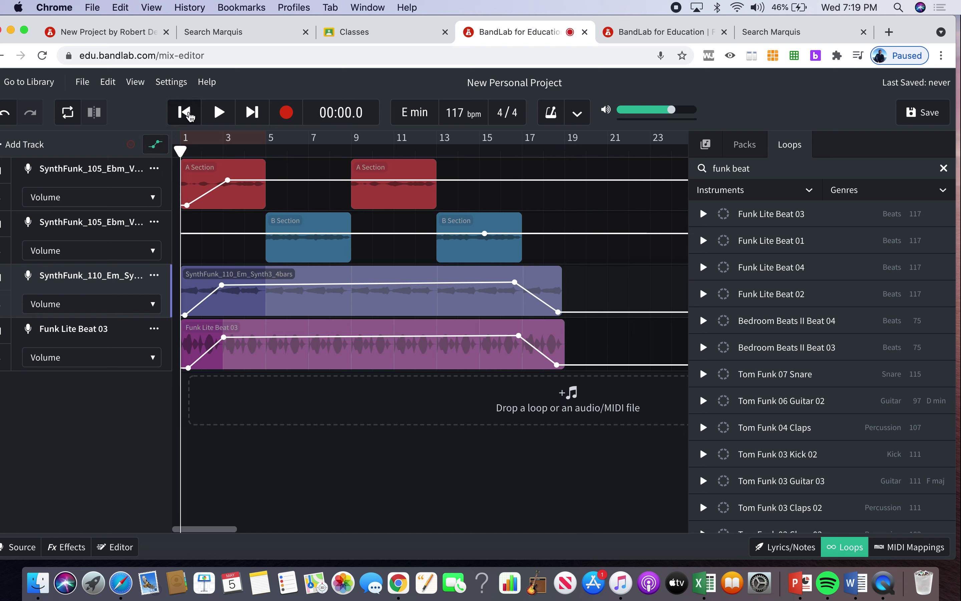
left_click(219, 113)
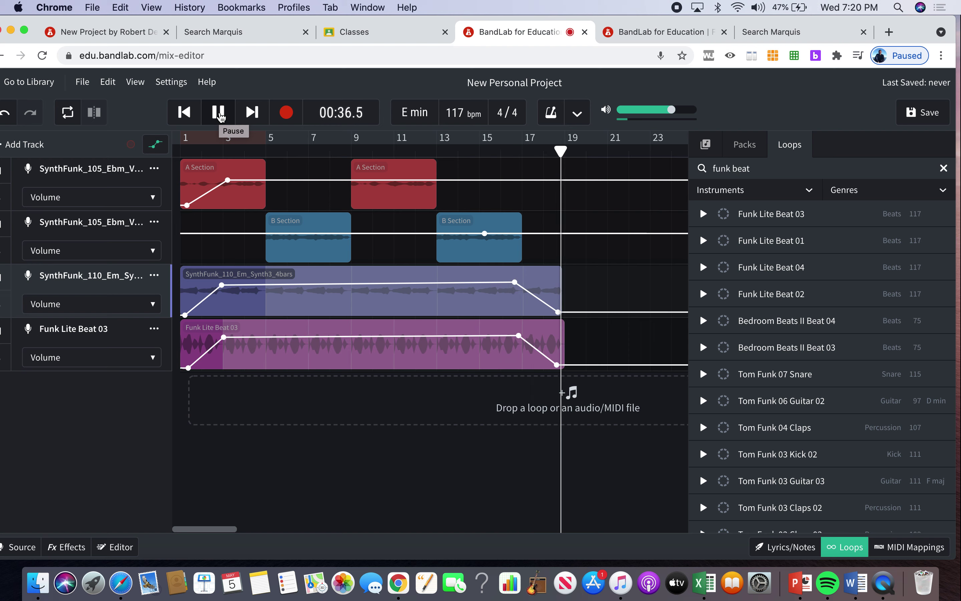
left_click(219, 113)
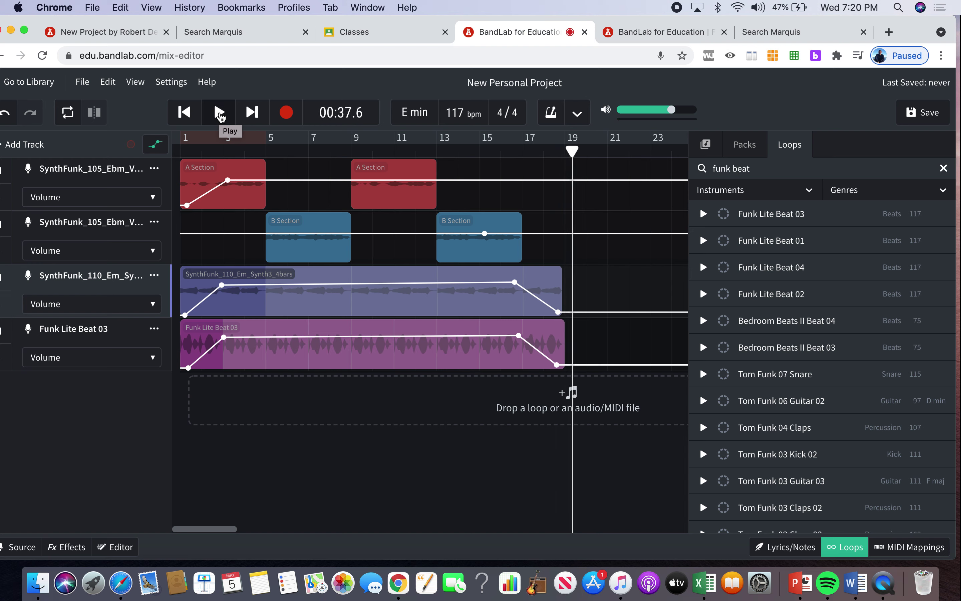
Hide the track automation and close the loop browser
left_click(155, 144)
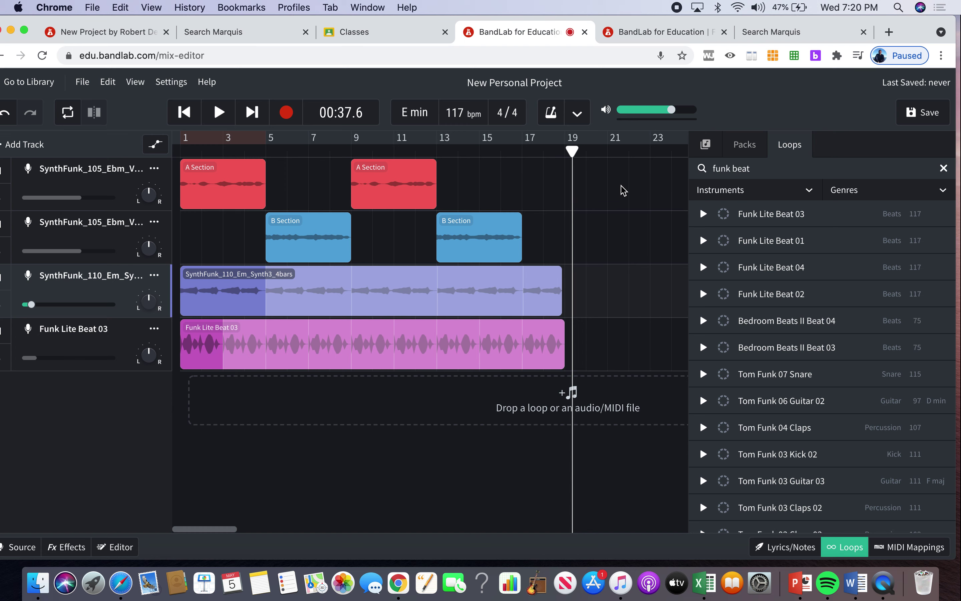
left_click(845, 548)
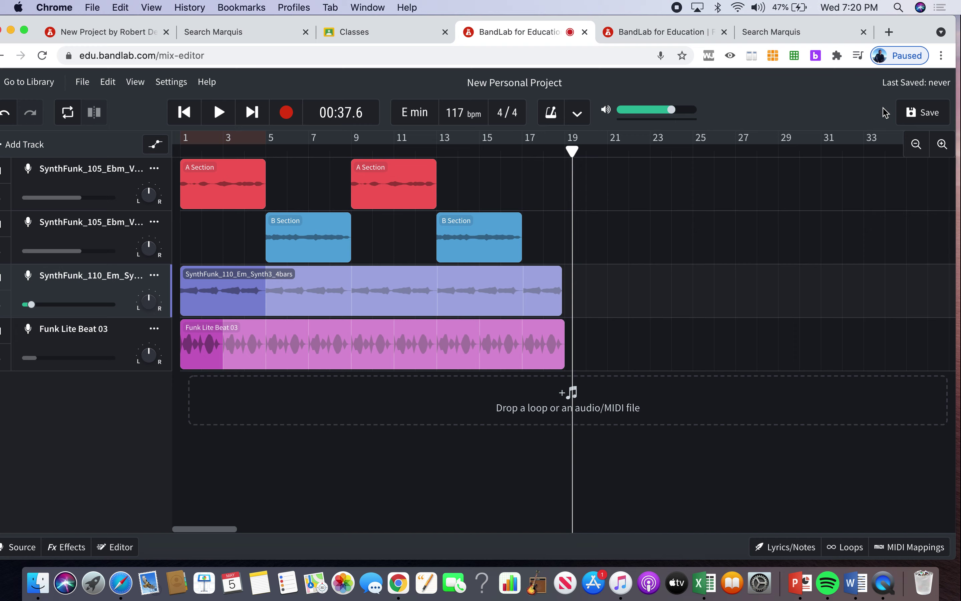
Switch to the classroom page, dismiss the assignment editor without saving, and open Assignment 2 - Create a Song in Binary Form
left_click(669, 33)
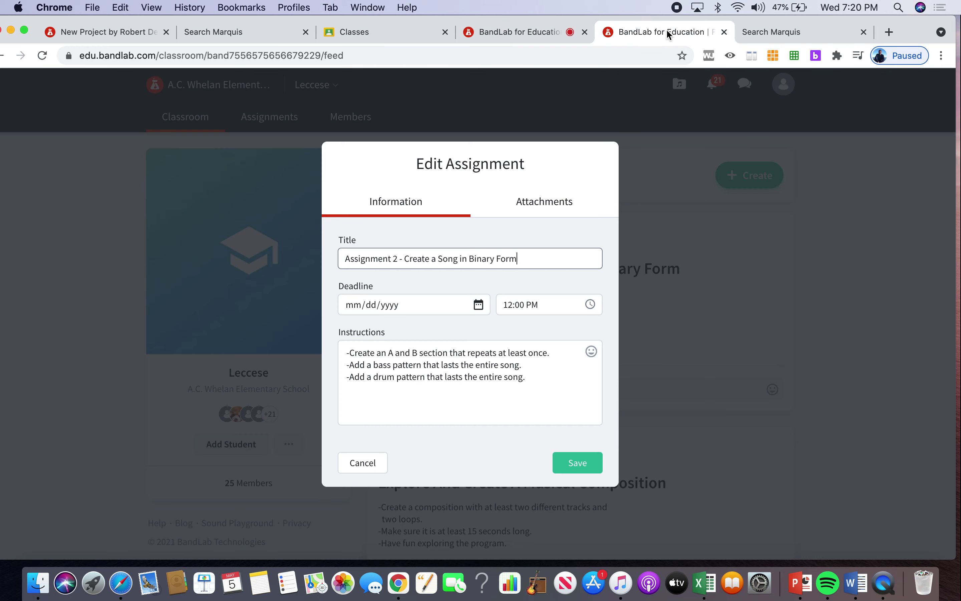
left_click(748, 276)
left_click(621, 271)
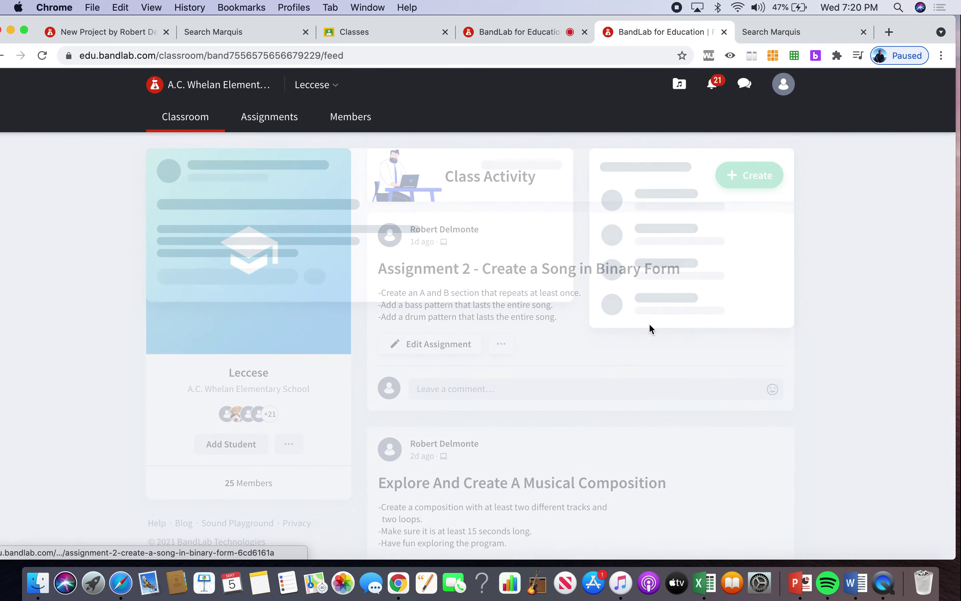